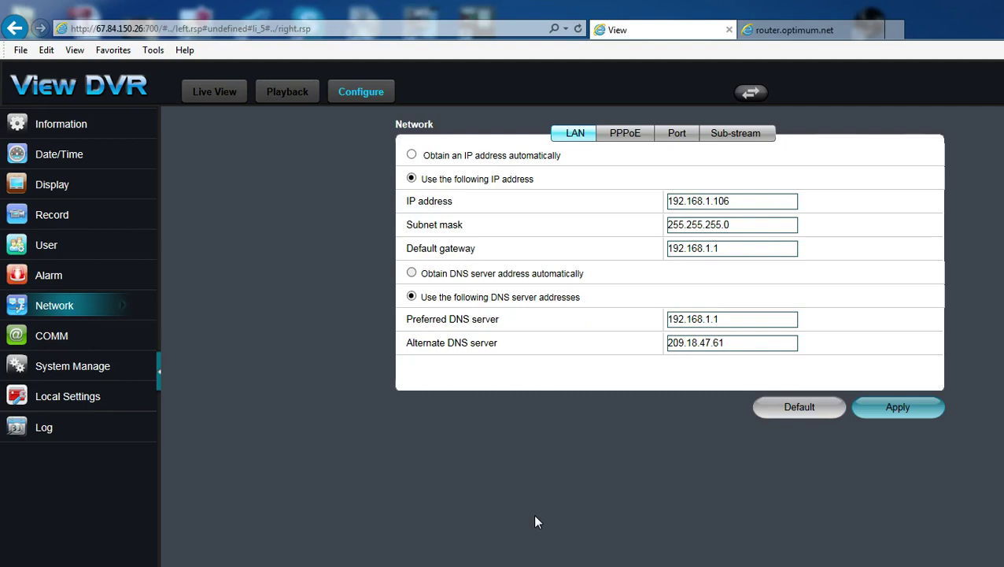
- Minimize the browser to the desktop and launch Command Prompt from a Start search for cmd
click(821, 35)
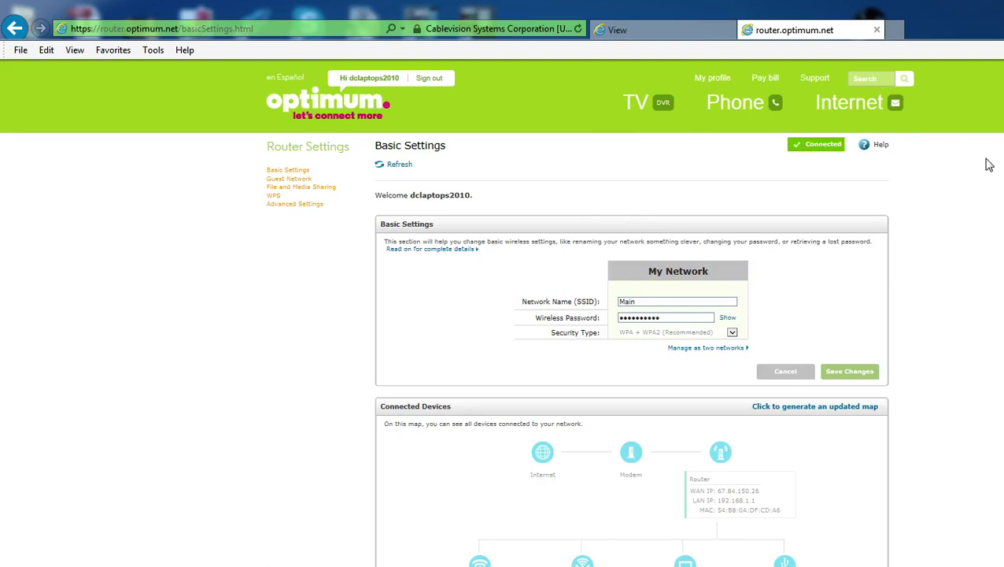
click(632, 29)
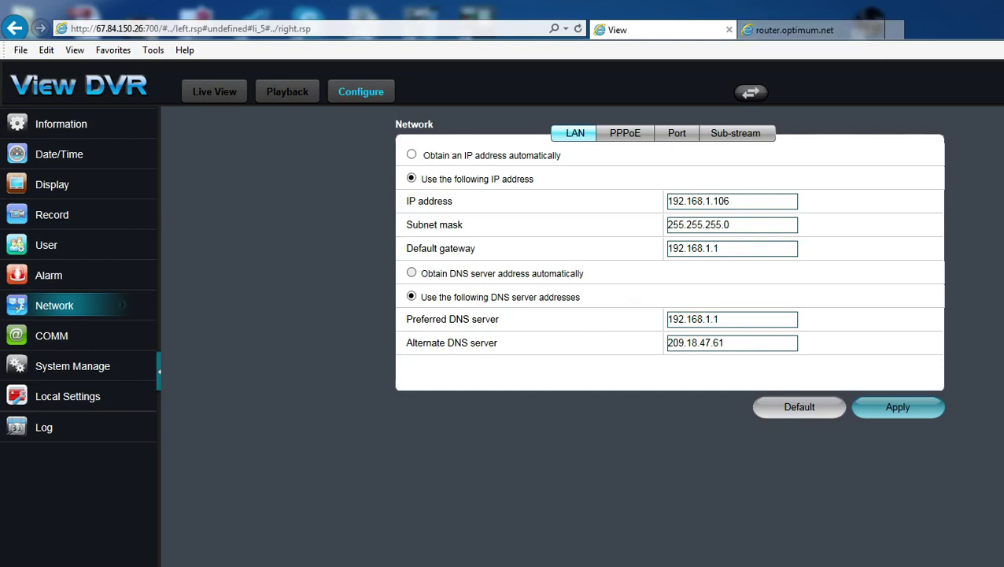
key(super)
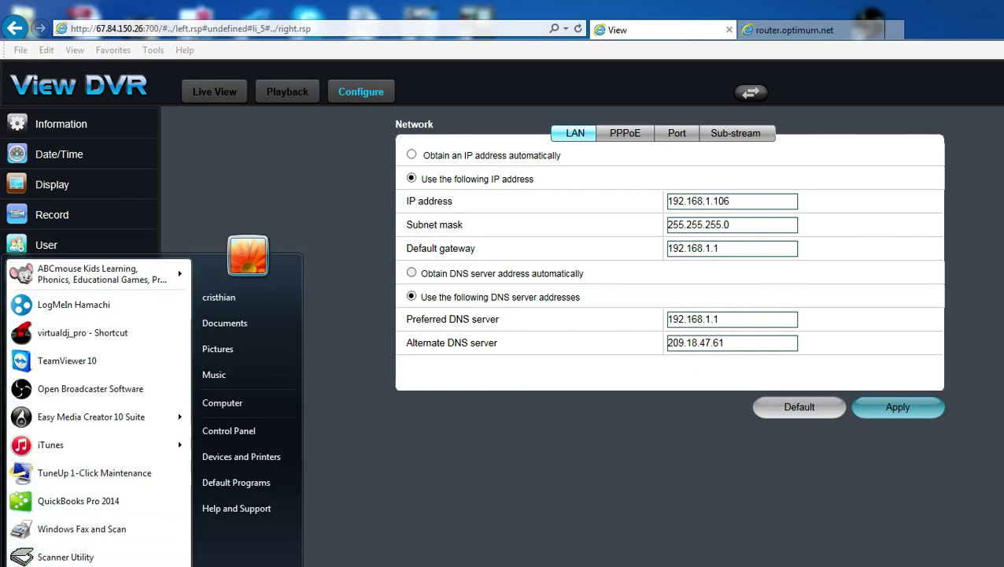
click(556, 504)
key(super+d)
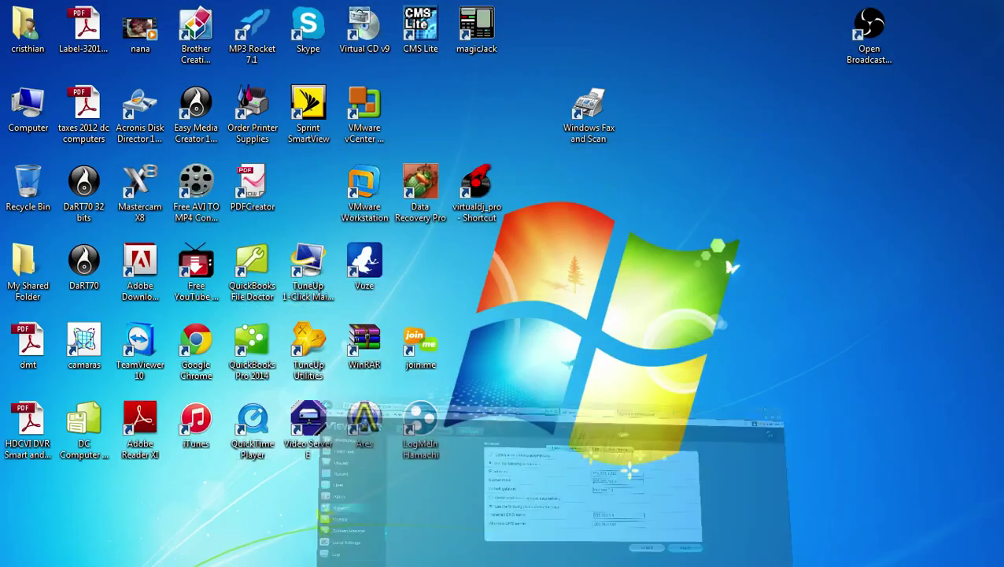
key(super)
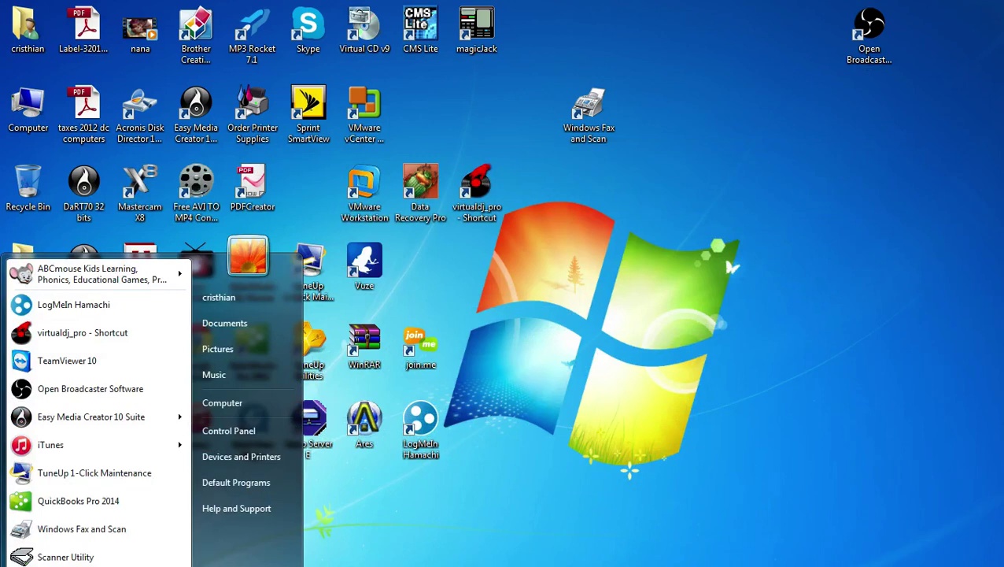
text(cmd)
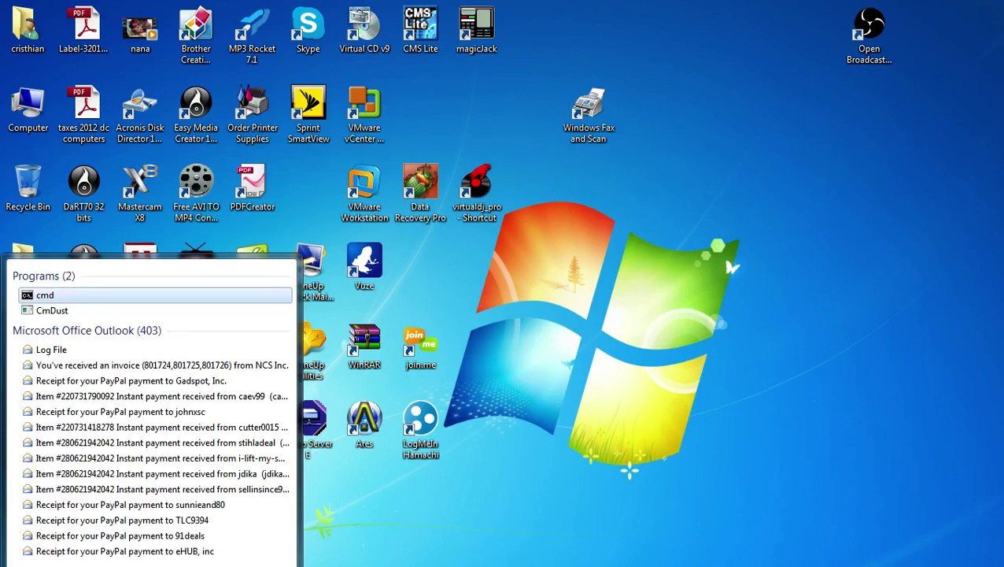
key(Return)
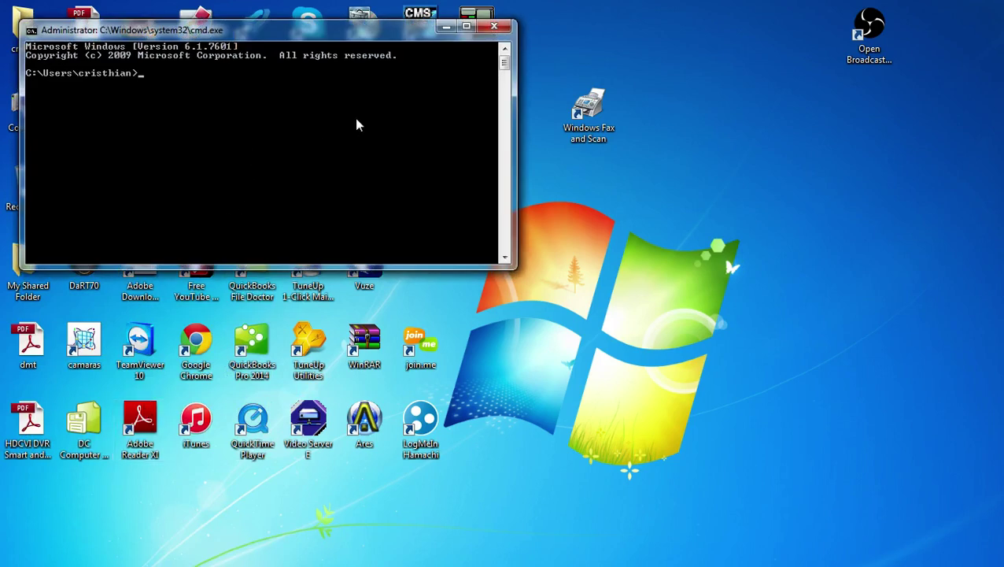
- Run ipconfig and find the wireless adapter's IPv4 192.168.1.4 and gateway 192.168.1.1
text(ipconfig)
key(Return)
scroll(319, 167, up, 6)
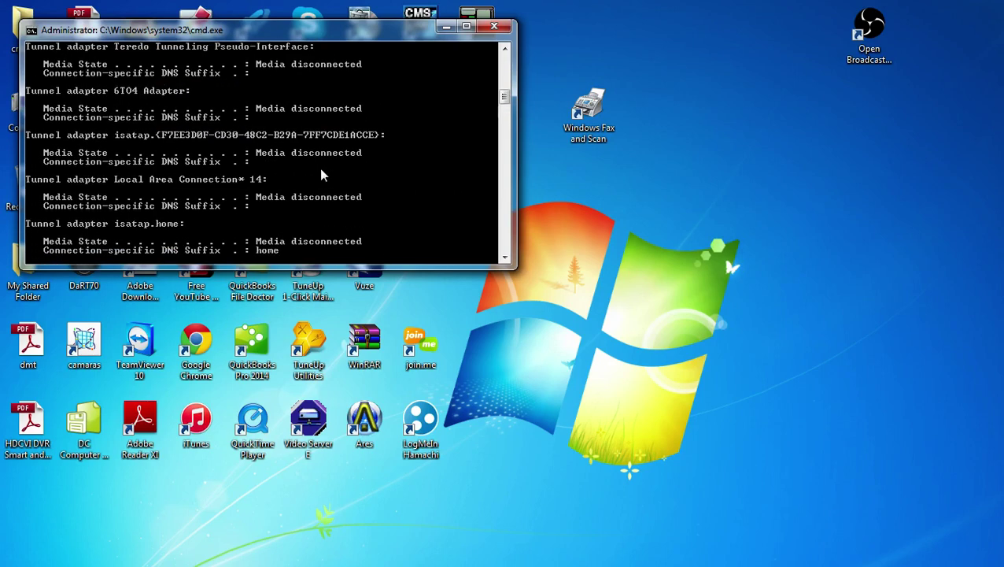
scroll(320, 168, up, 15)
scroll(318, 183, down, 1)
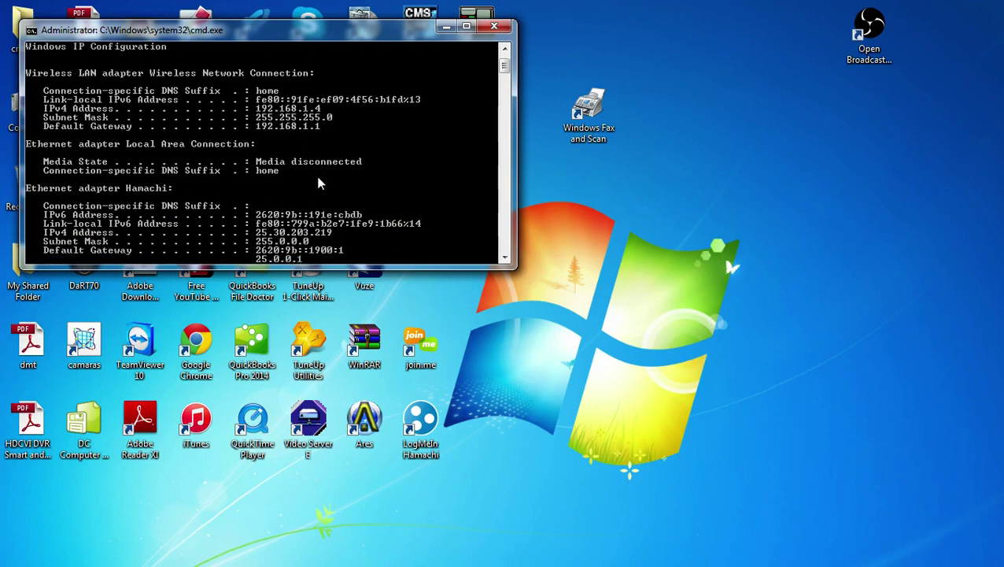
scroll(318, 183, down, 1)
scroll(394, 188, up, 3)
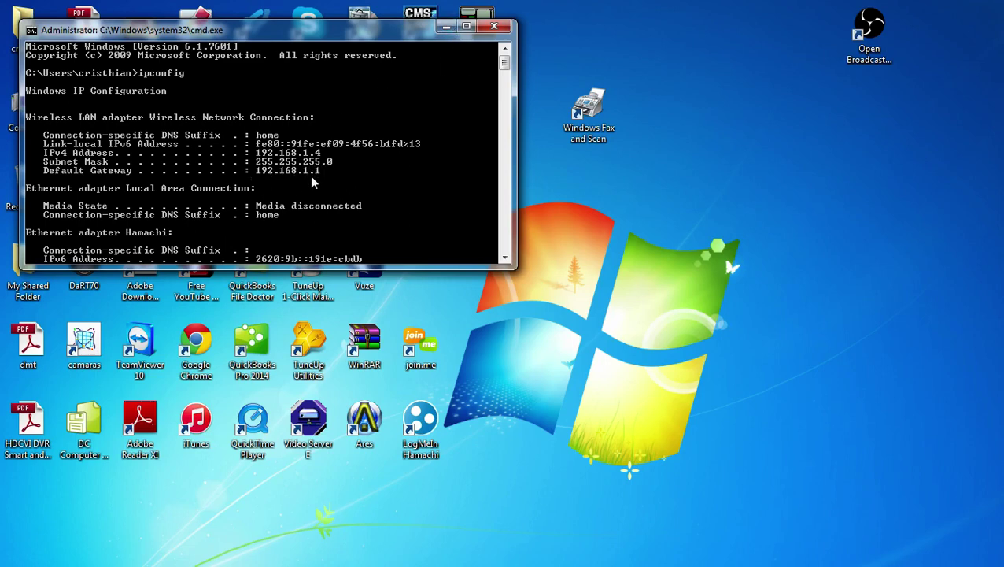
- Minimize Command Prompt, close the router settings tab and open a new browser tab
click(446, 28)
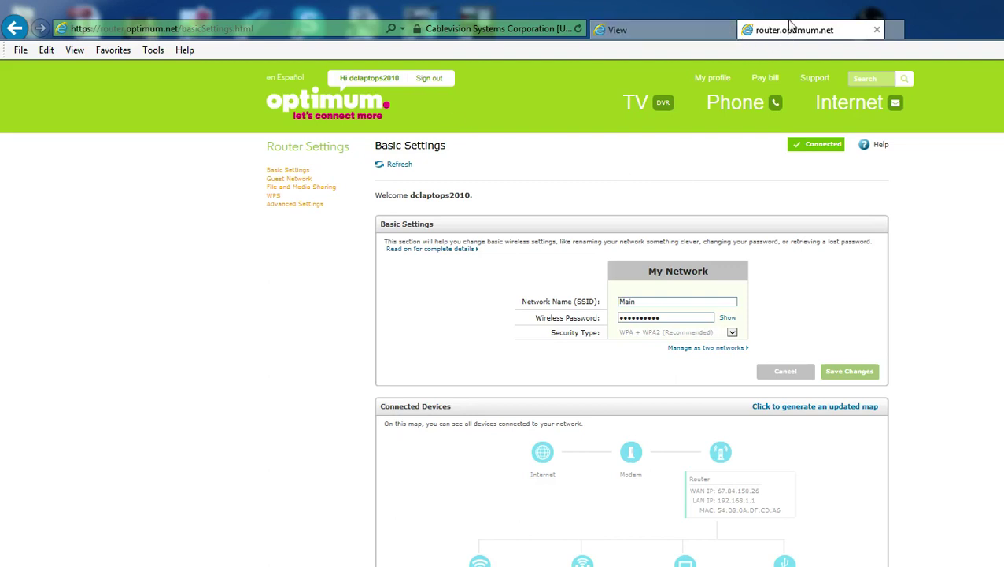
click(877, 30)
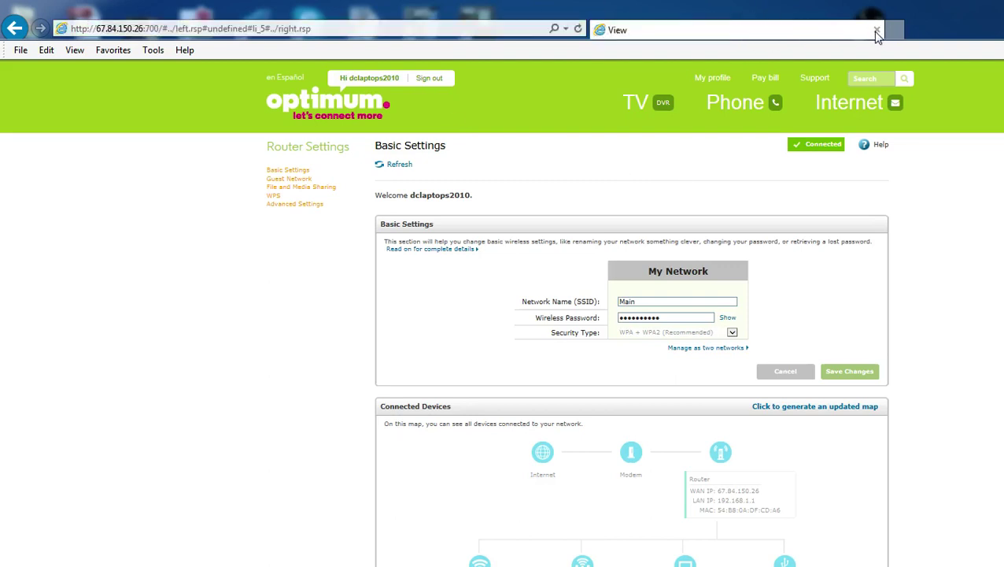
click(892, 30)
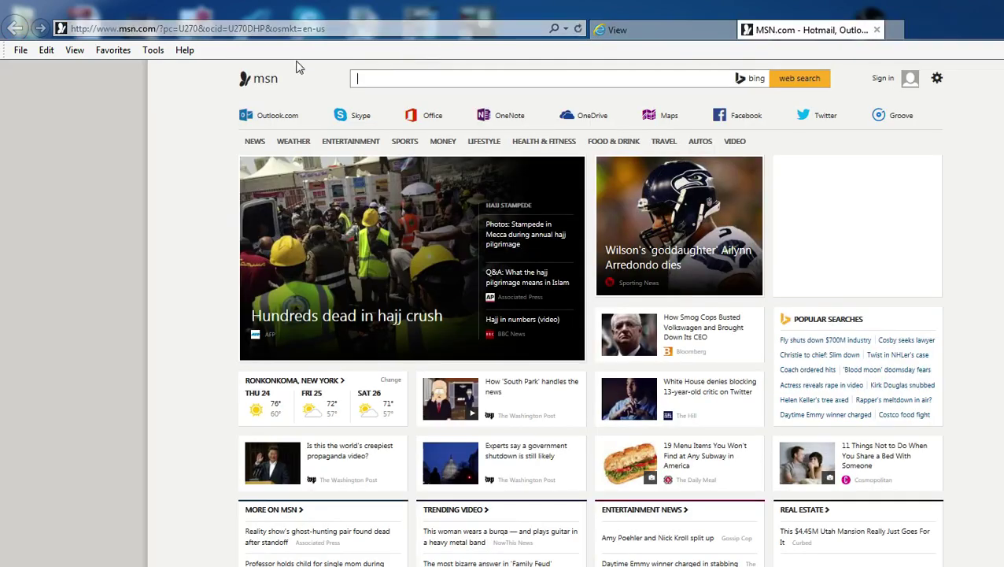
- Load the router's Basic Settings page at 192.168.1.1
click(237, 29)
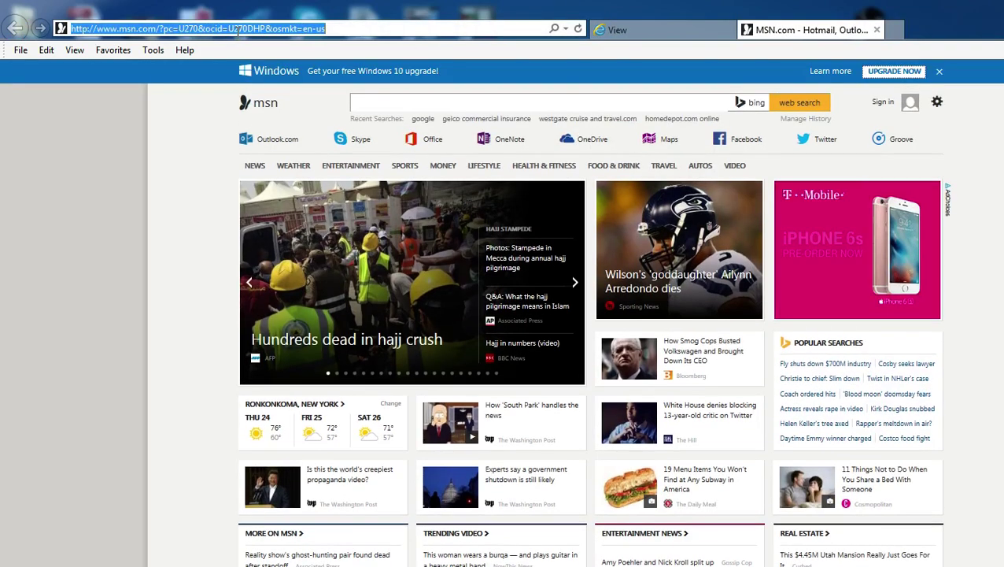
text(192.1)
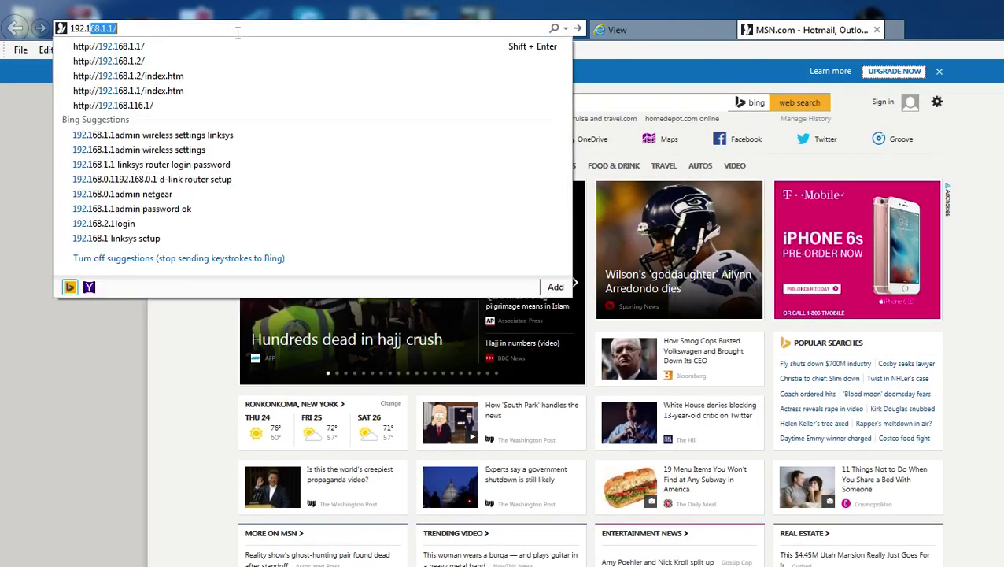
text(68)
key(Return)
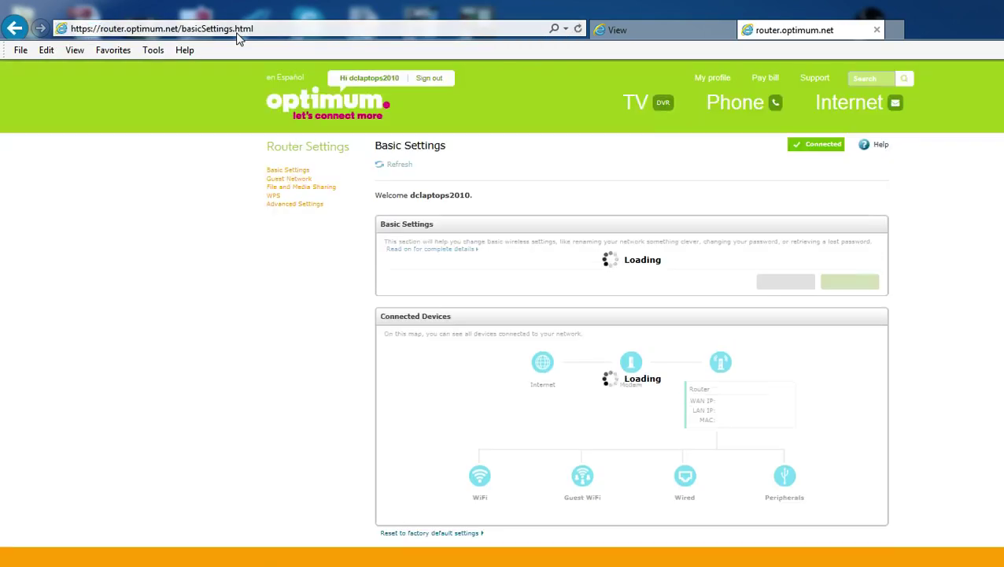
mouse_move(712, 84)
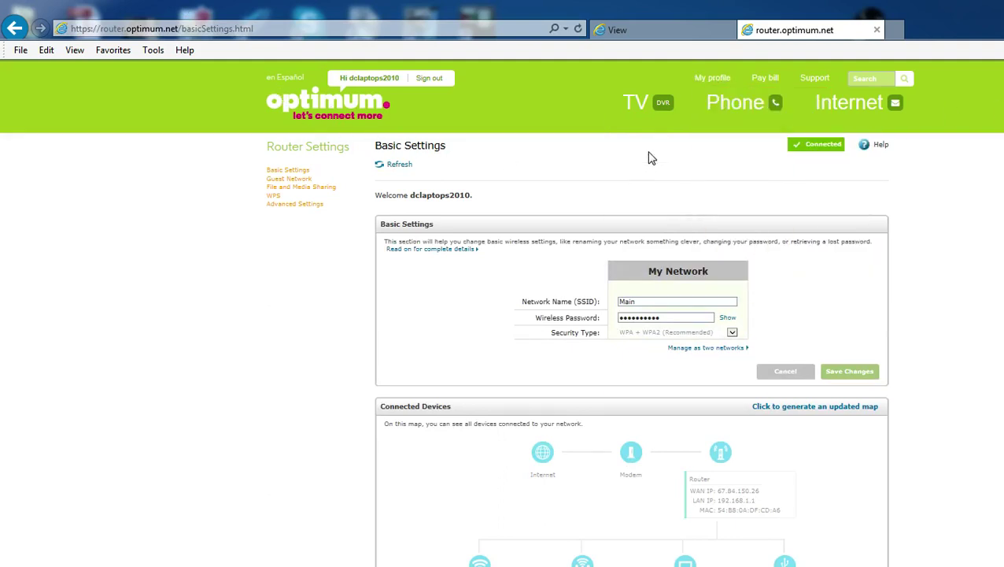
mouse_move(787, 103)
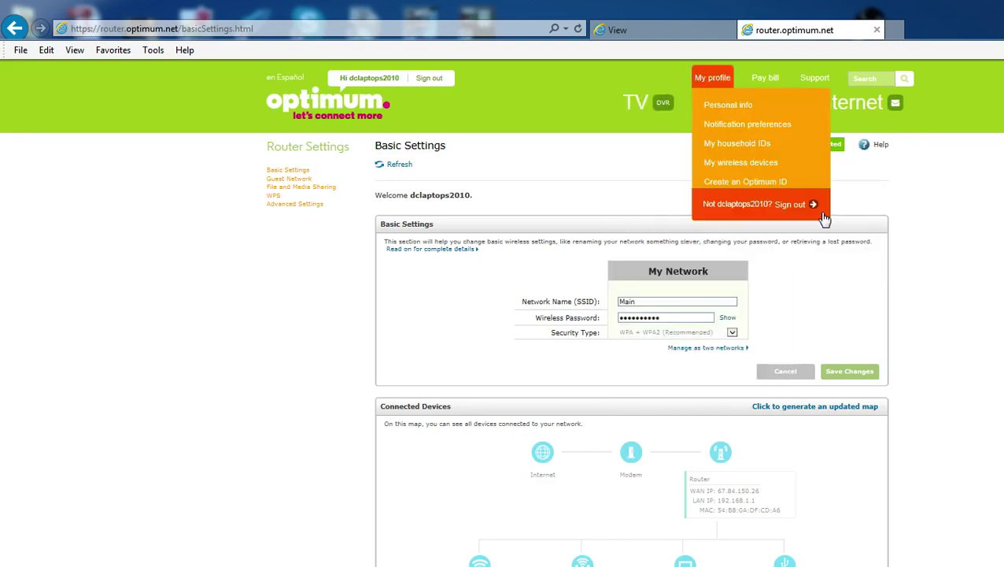
- Sign out of the Optimum account from the My profile menu
click(793, 207)
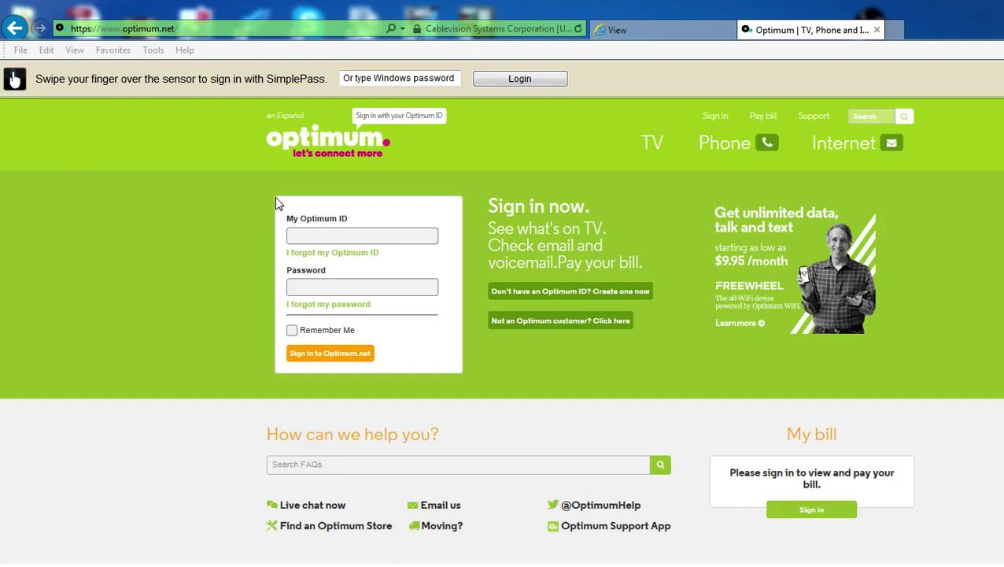
- Sign back in with the Optimum ID and the account password
click(335, 233)
text(dclaptop)
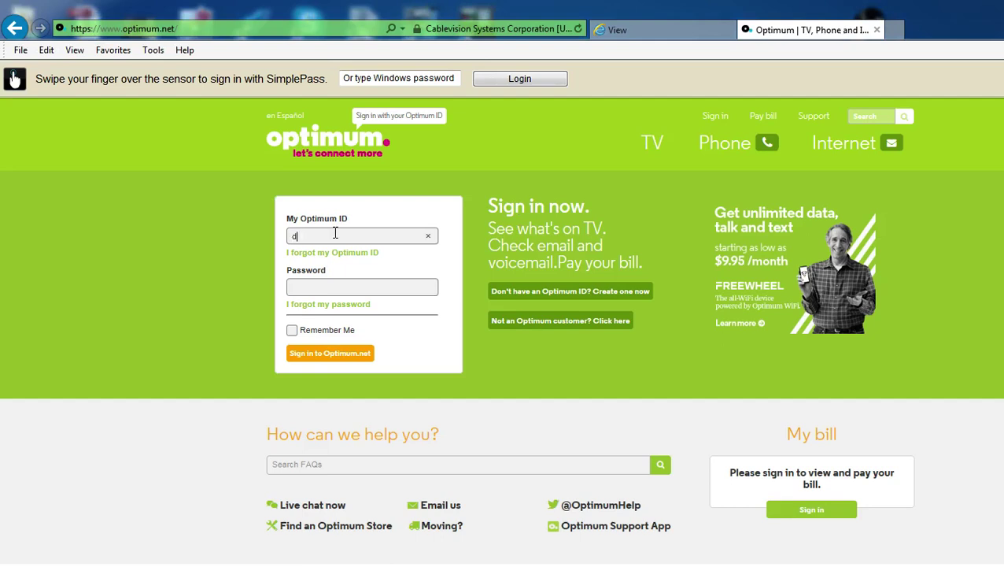
text(s2010)
click(340, 287)
text(•••••••••)
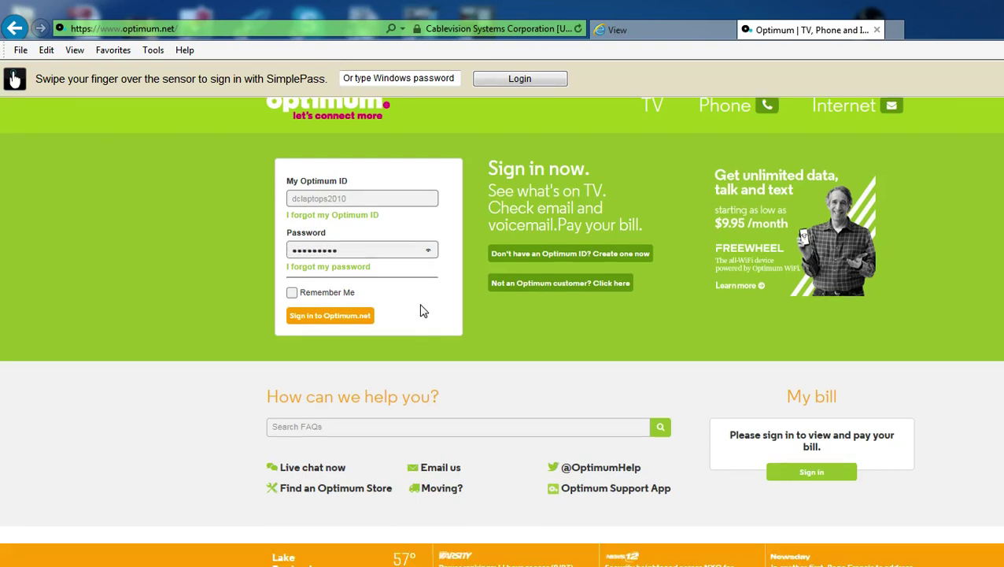
key(Return)
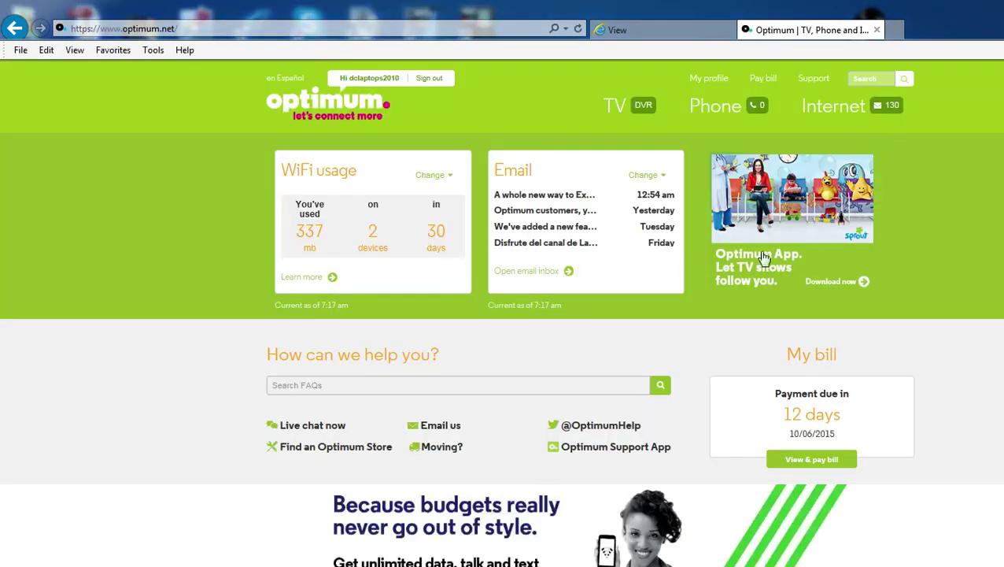
mouse_move(850, 110)
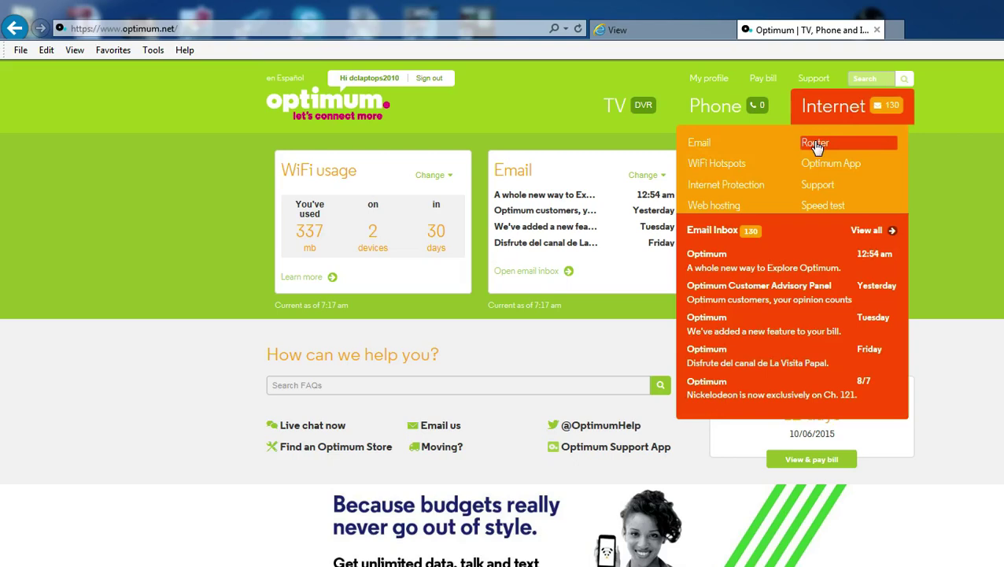
- Open the Router pages, zoom in, and expand Advanced Settings to reveal Port Management
click(817, 144)
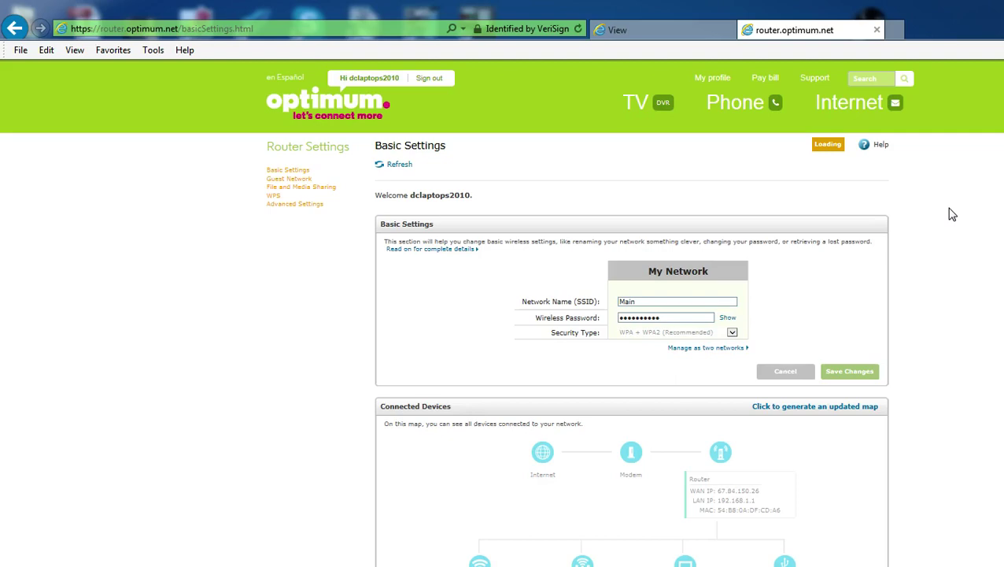
key(ctrl+plus)
scroll(549, 336, up, 2)
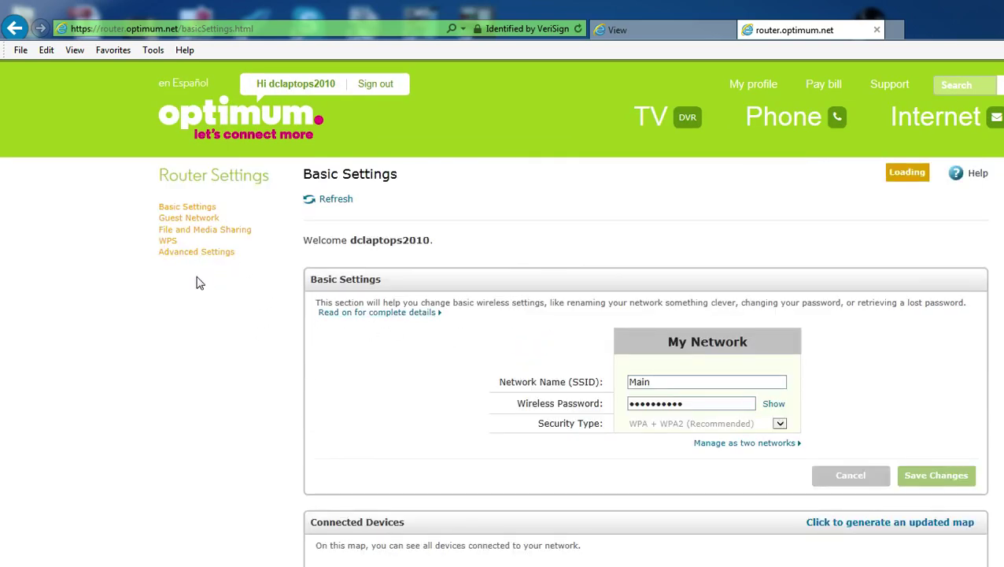
click(209, 254)
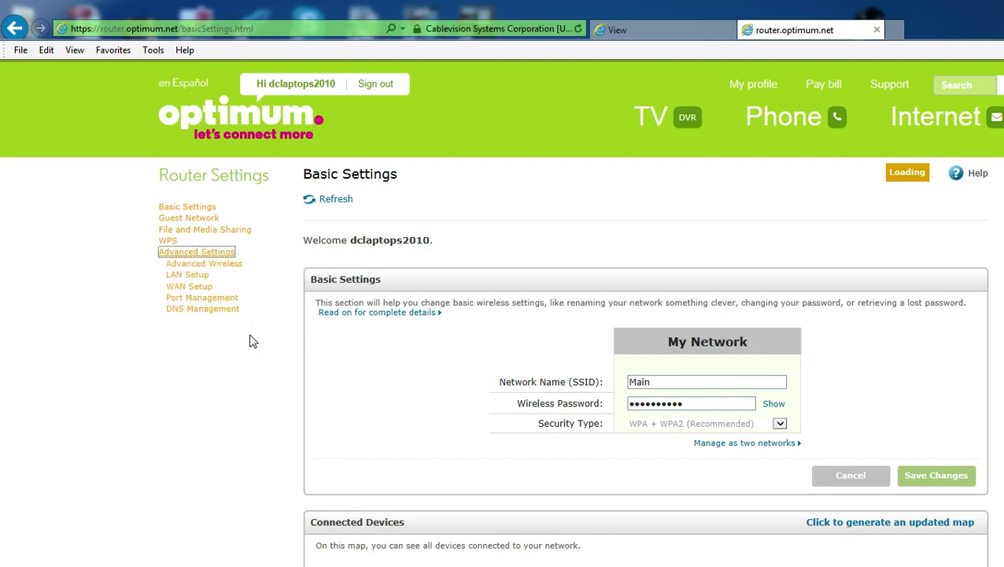
- Open Port Management, then return to the View DVR tab showing IP 192.168.1.106
click(219, 303)
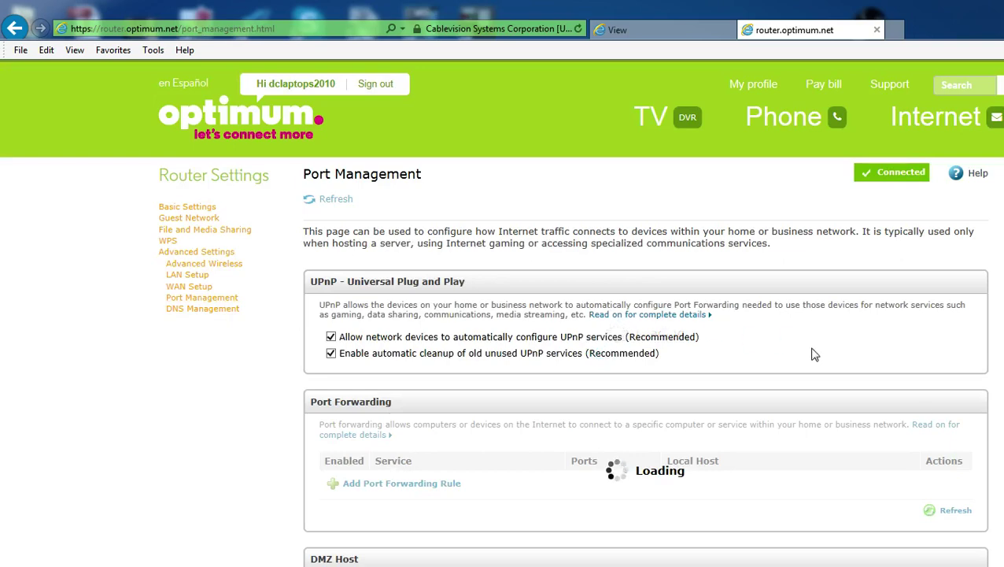
scroll(815, 354, down, 3)
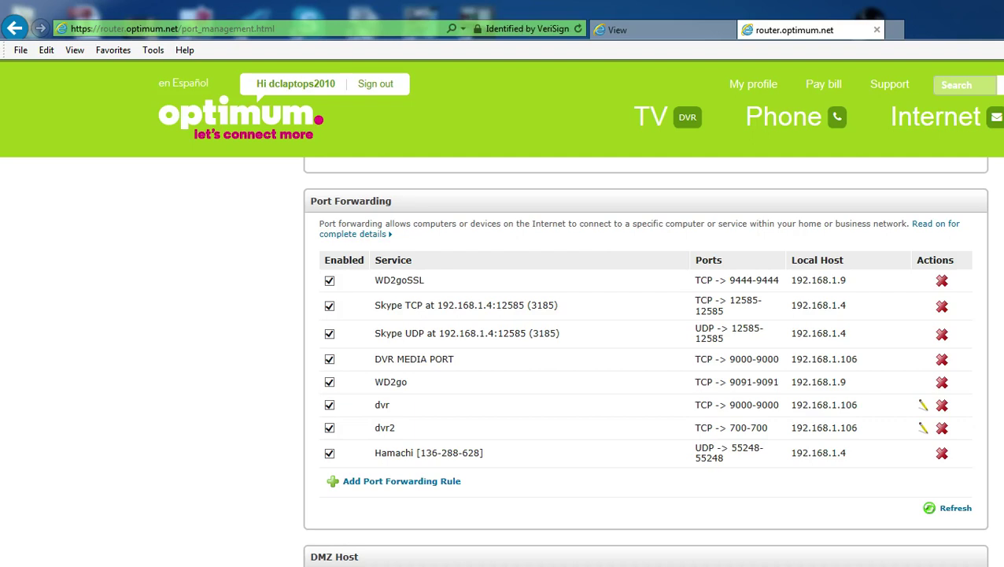
click(677, 34)
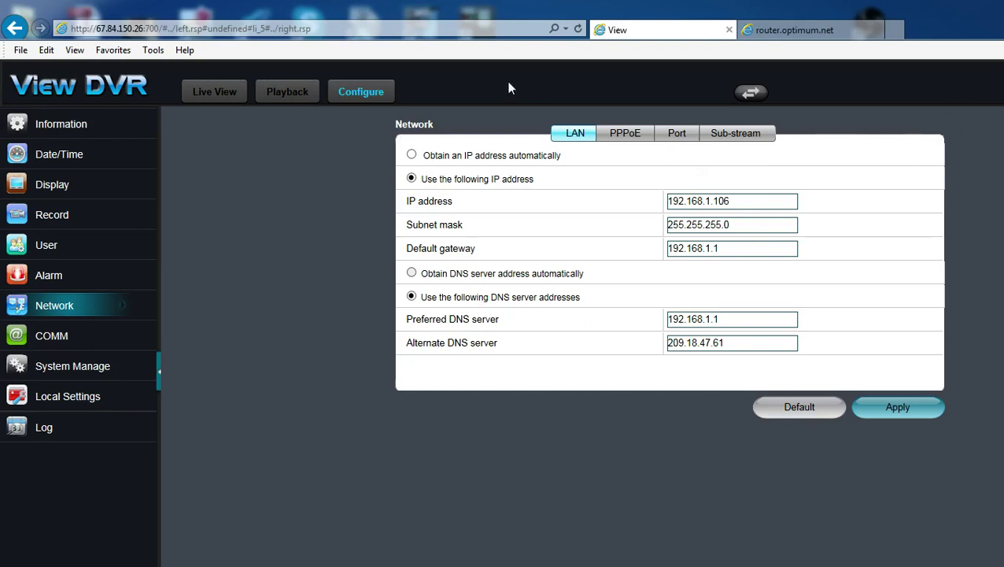
click(291, 28)
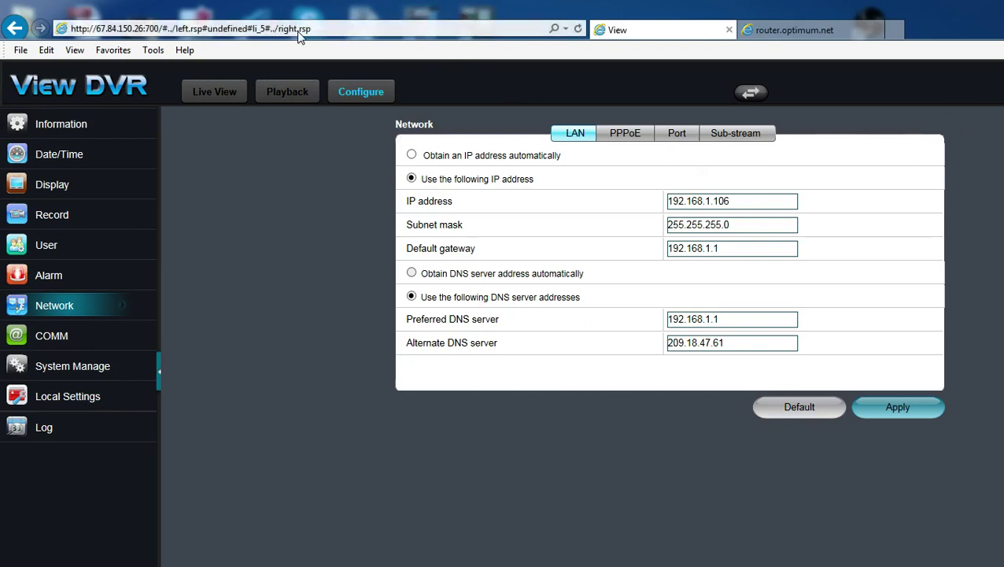
click(218, 85)
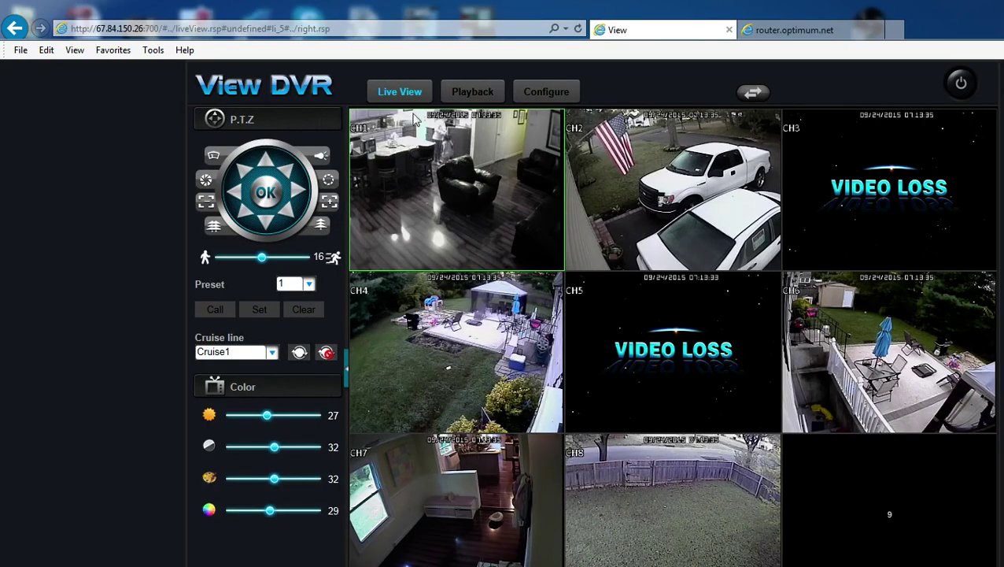
click(549, 92)
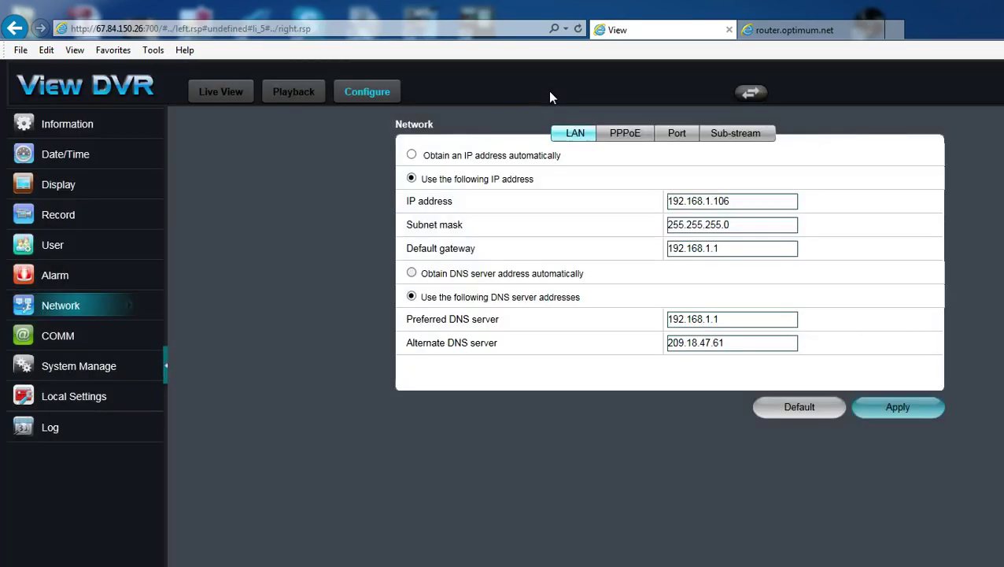
click(57, 311)
- Delete the DVR MEDIA PORT, dvr and dvr2 port forwarding rules on the router
click(797, 31)
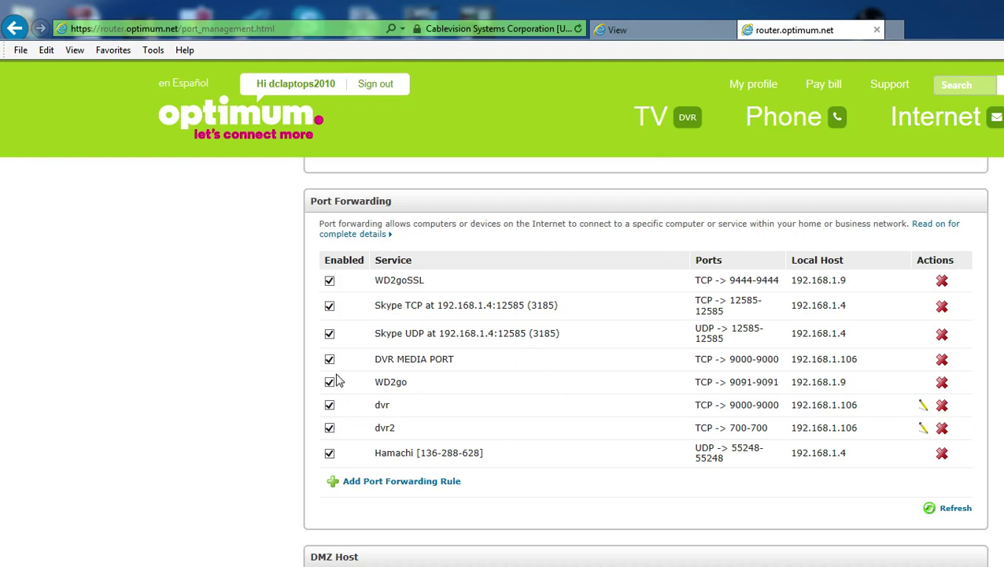
click(942, 360)
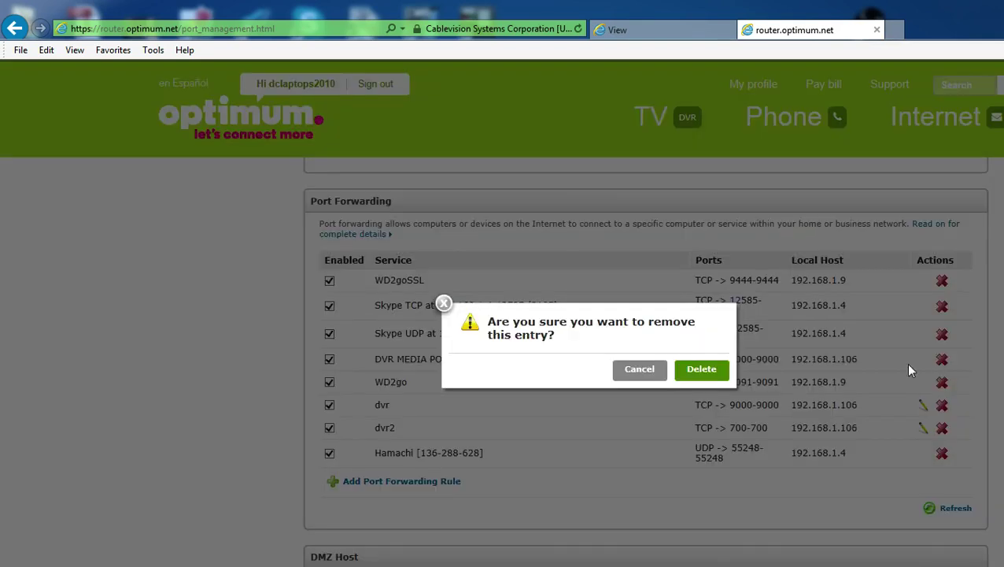
click(706, 369)
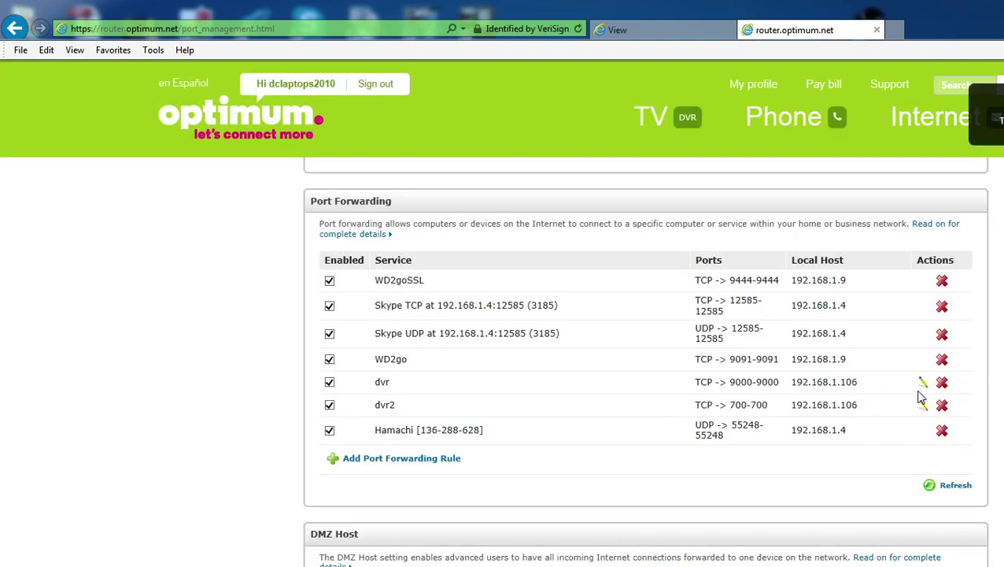
click(943, 388)
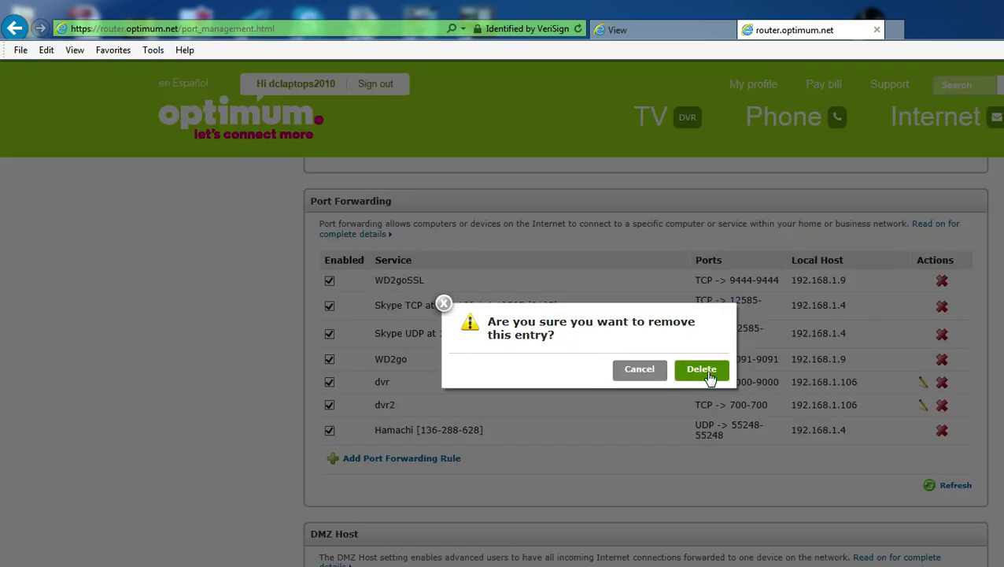
click(699, 369)
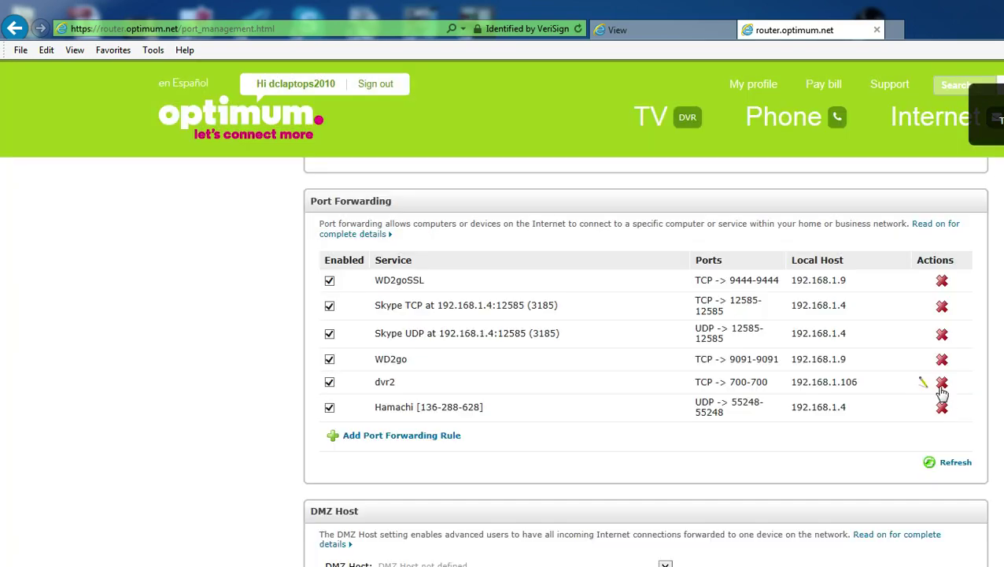
click(942, 382)
click(700, 374)
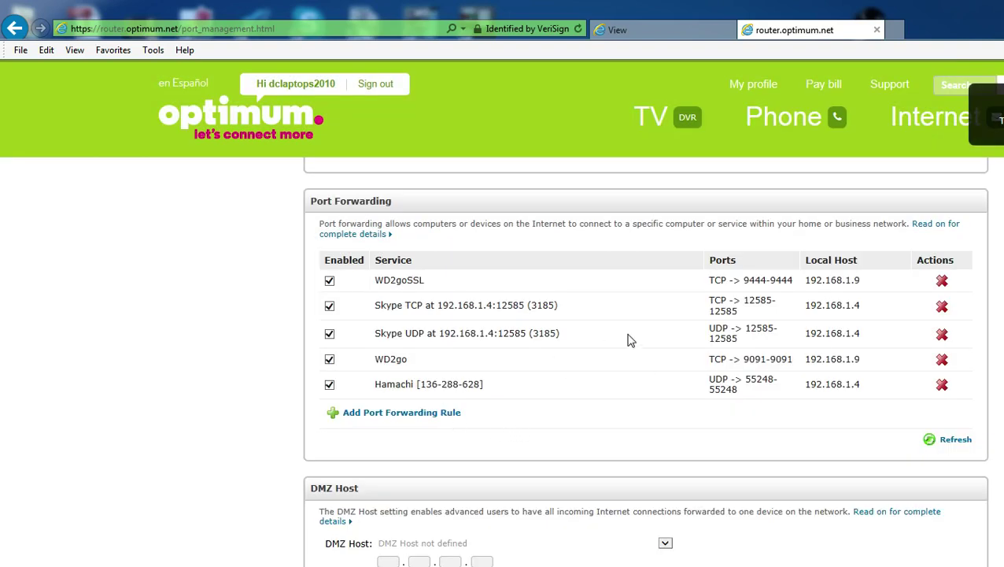
- Start a new port forwarding rule named dvr1, then return to the View DVR tab
click(434, 418)
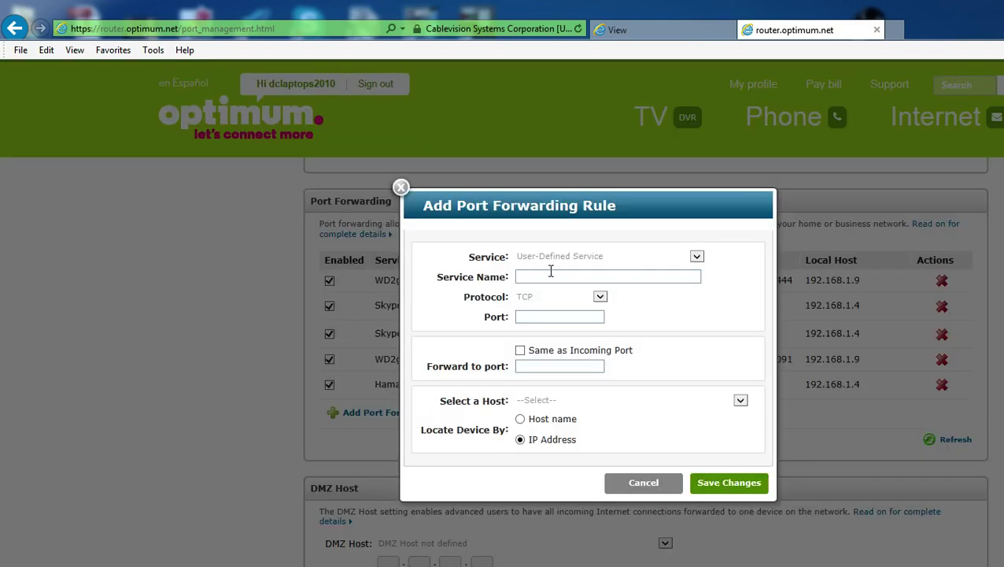
text(dvr1)
click(640, 31)
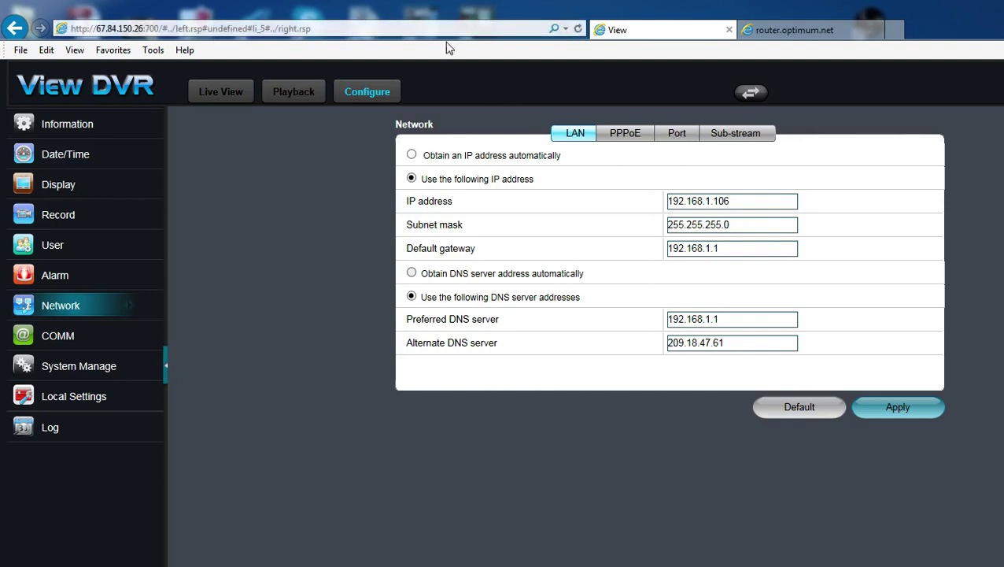
- Reload the DVR page twice, then return to the router's dvr1 rule form
click(579, 29)
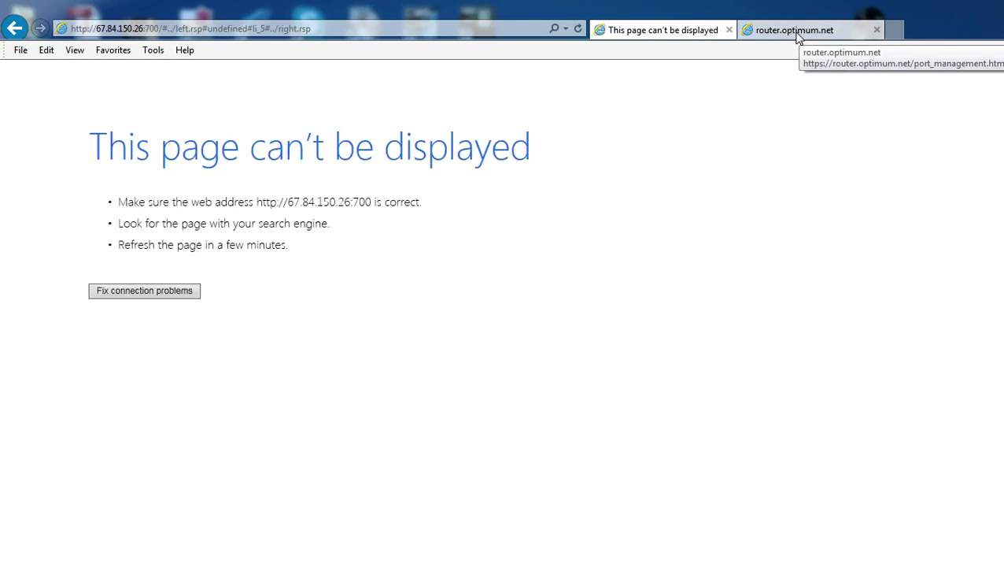
click(577, 29)
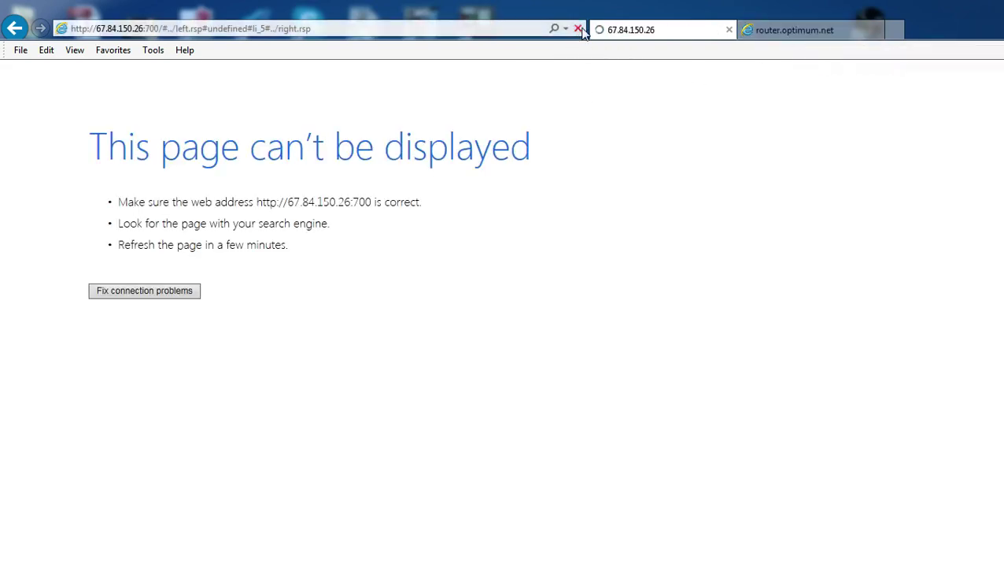
click(797, 32)
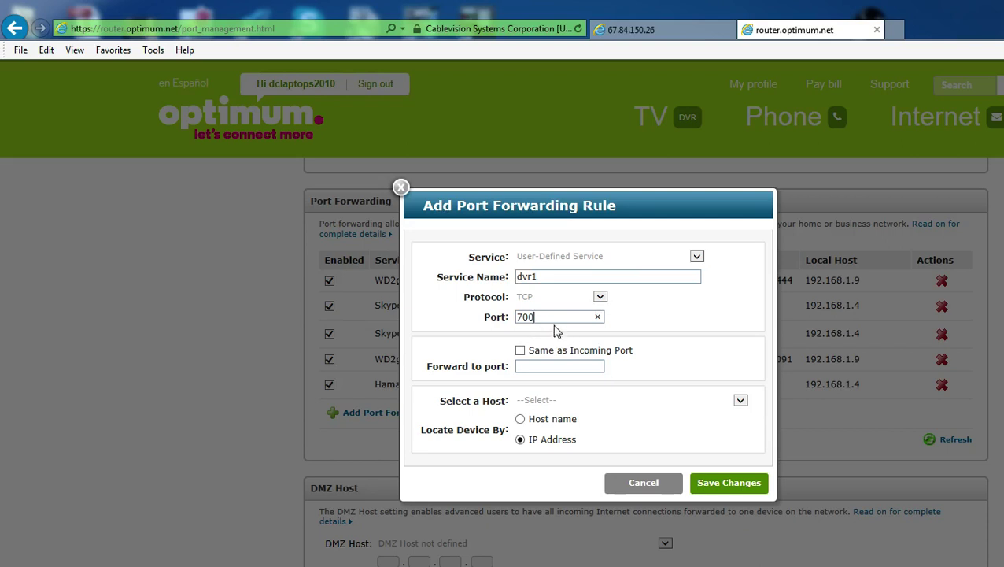
- Forward the dvr1 rule to port 700 on the DVR host 192.168.1.106 and save it
click(531, 367)
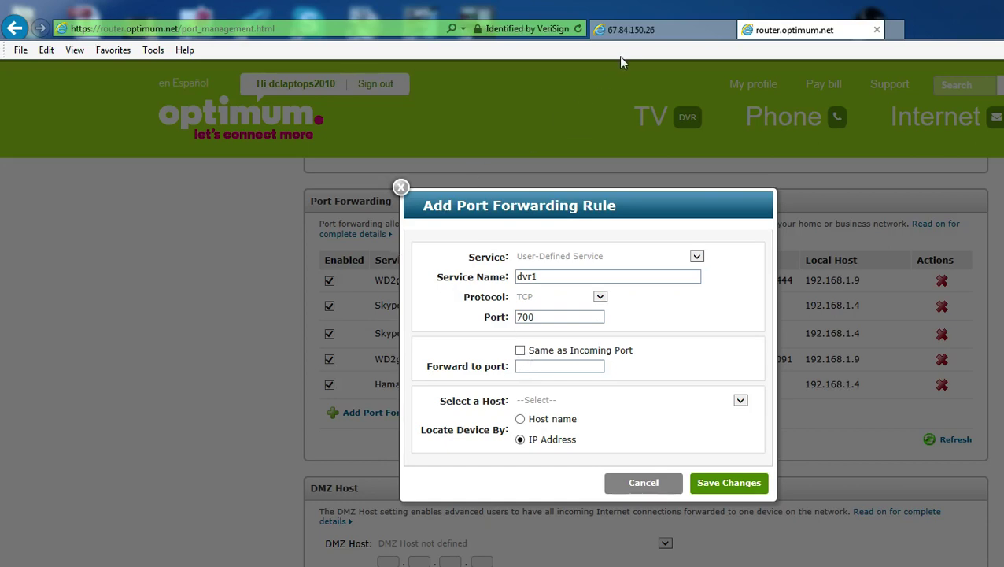
click(659, 32)
click(812, 31)
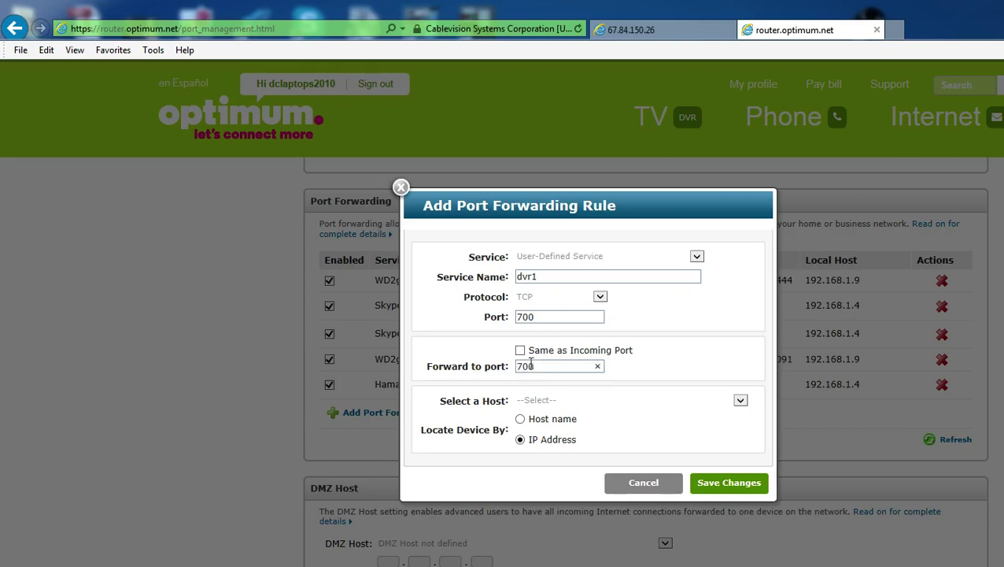
click(741, 401)
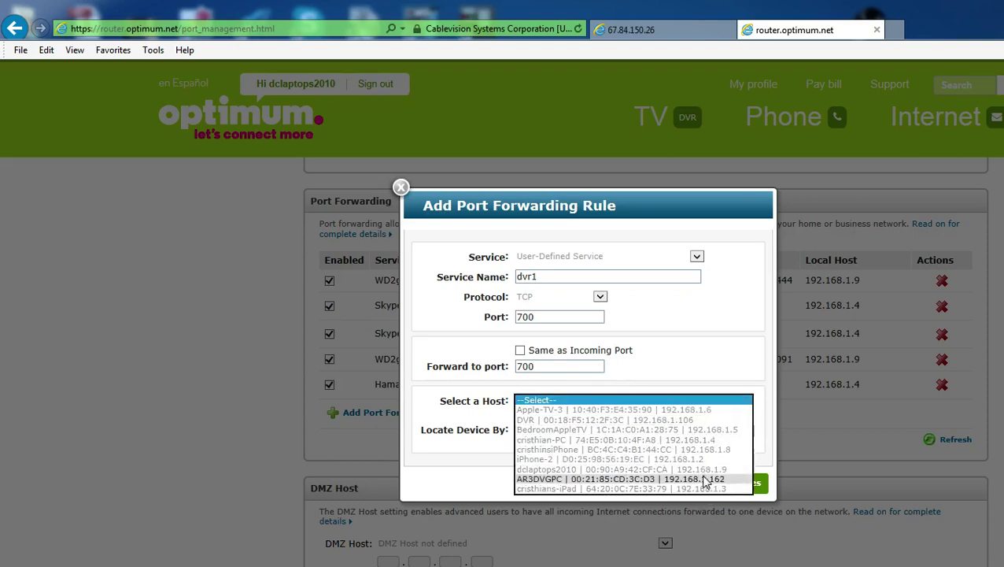
click(693, 420)
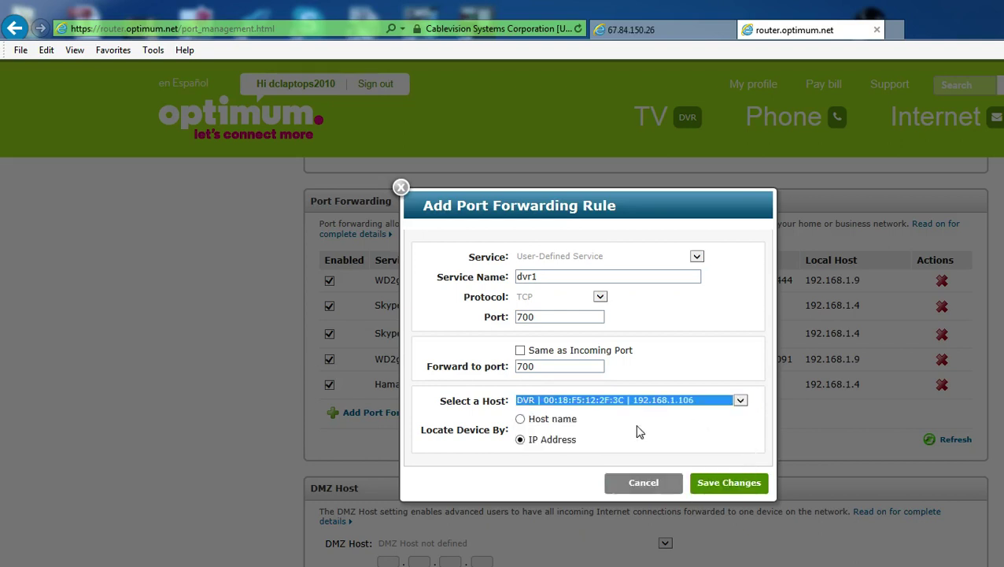
click(729, 486)
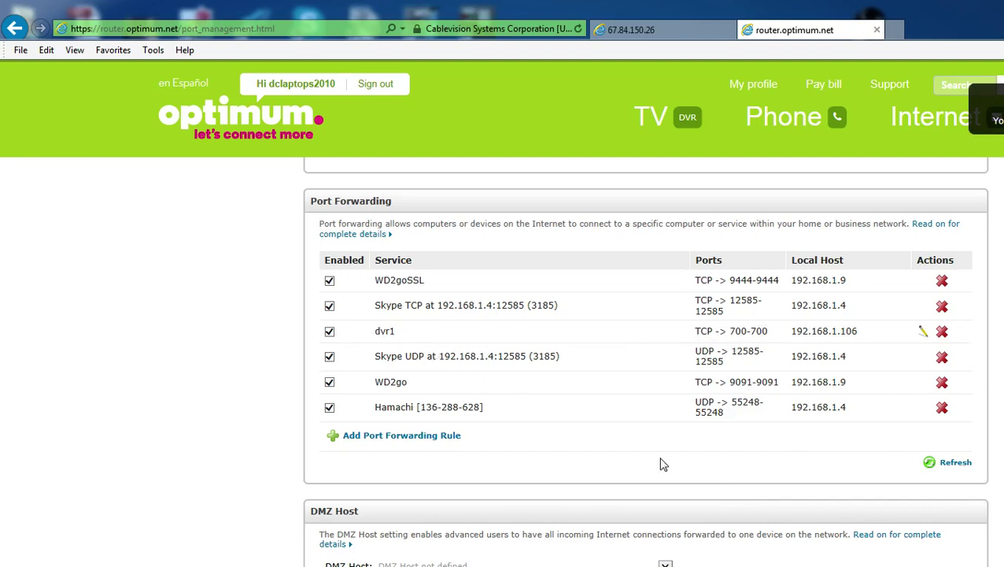
- Add a 'media' rule forwarding TCP port 9000 to port 9000 on the DVR (192.168.1.106)
click(404, 441)
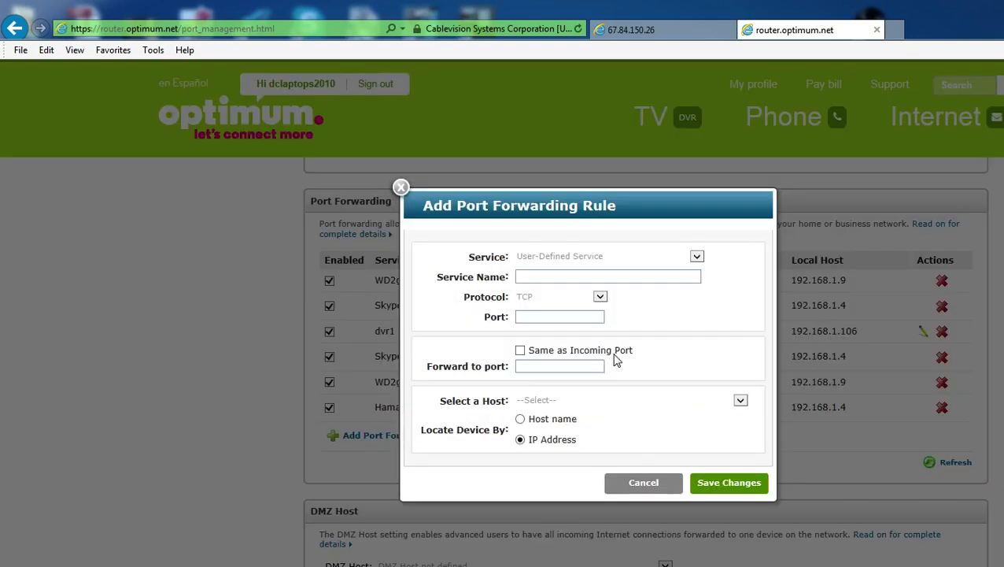
click(550, 278)
text(media)
click(521, 352)
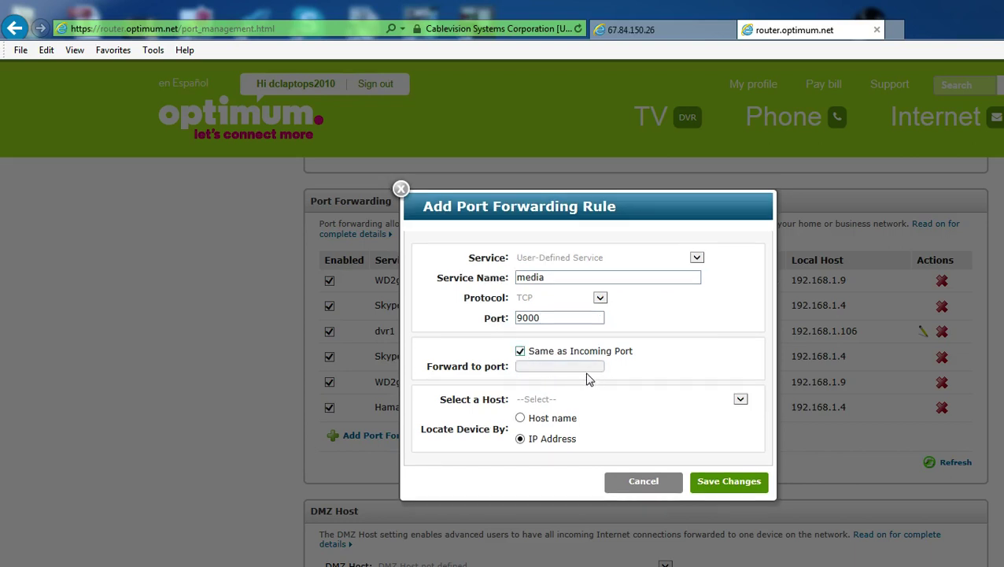
click(522, 352)
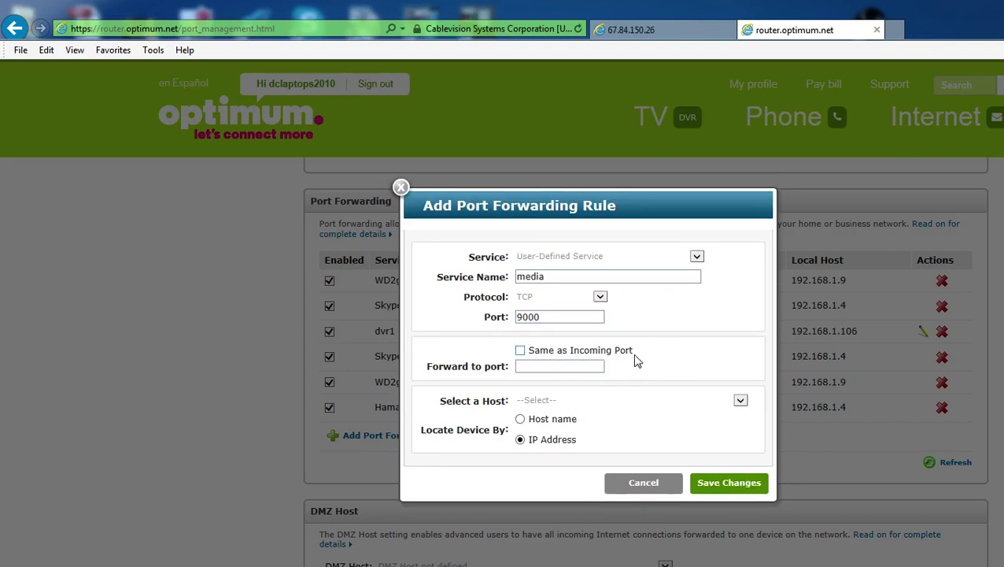
click(531, 368)
click(740, 400)
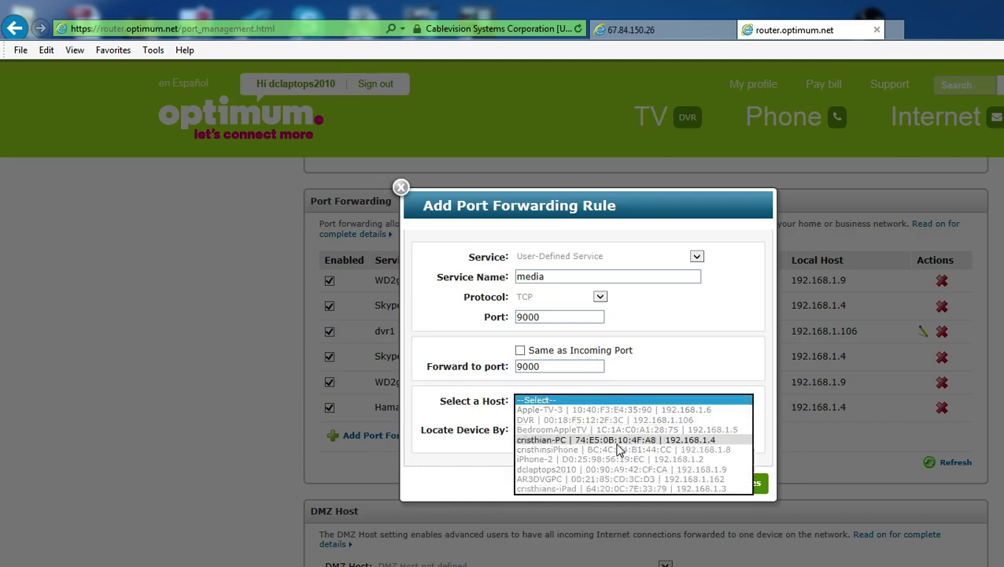
click(693, 423)
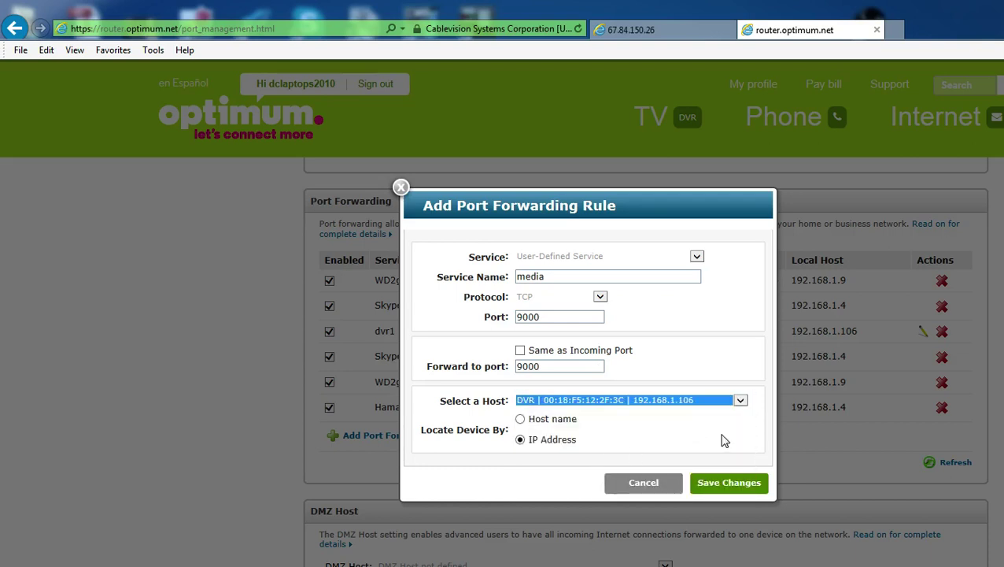
click(721, 483)
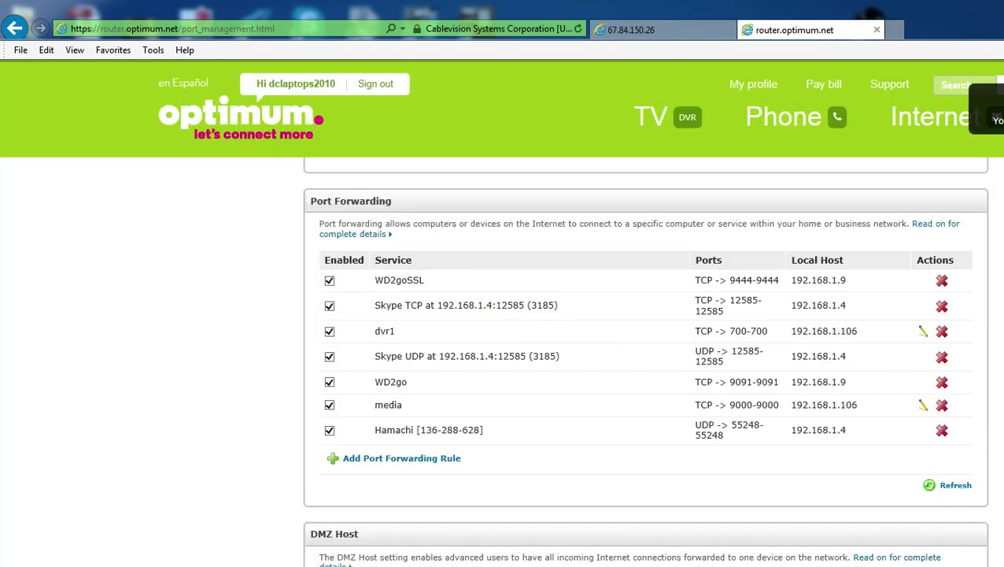
scroll(985, 397, down, 2)
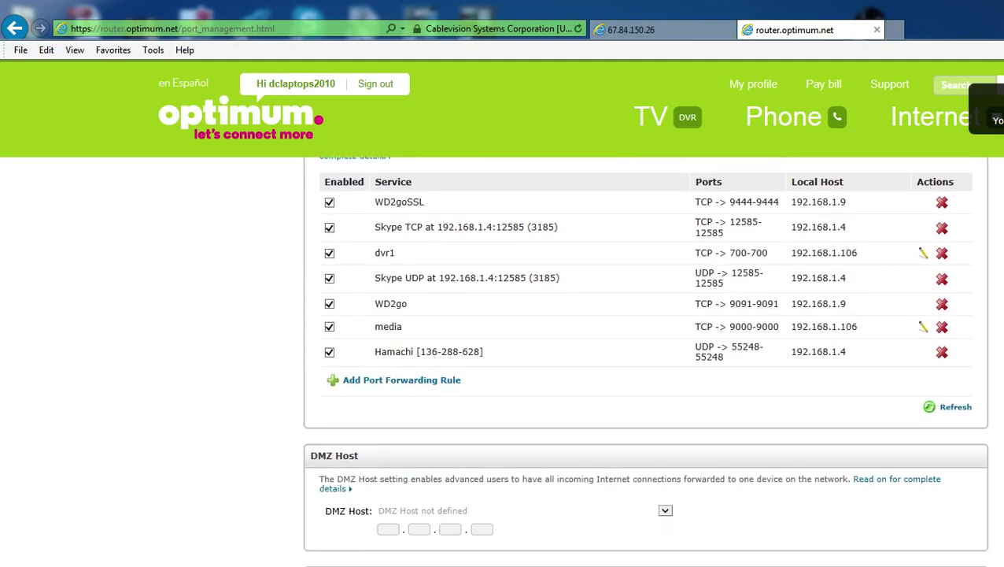
scroll(985, 398, down, 3)
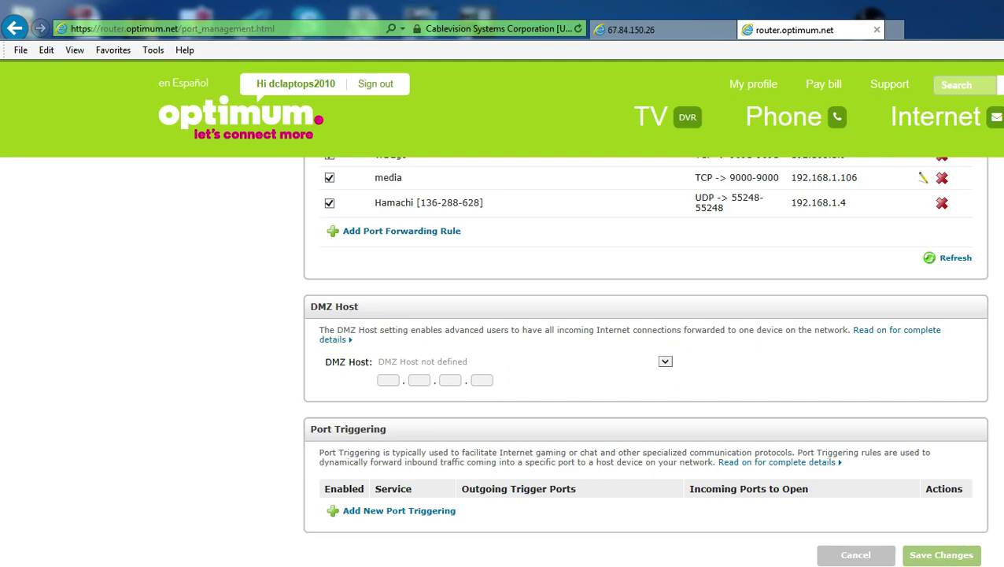
scroll(645, 354, up, 10)
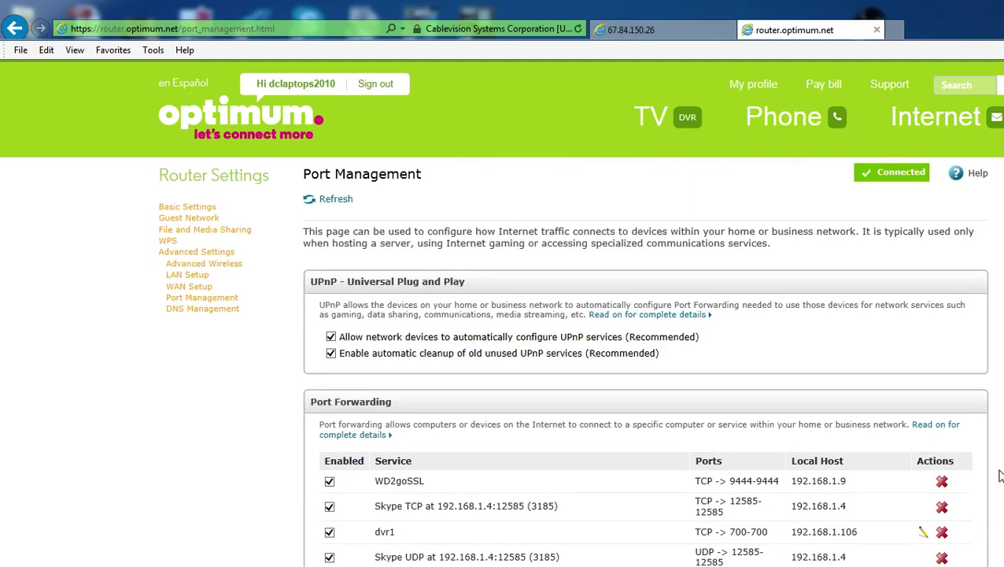
scroll(999, 475, down, 10)
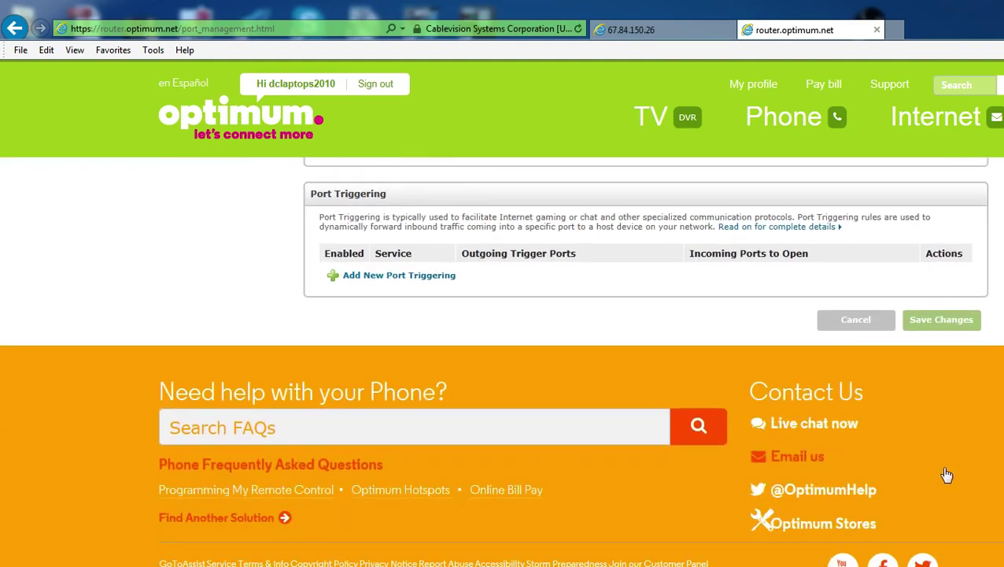
scroll(646, 355, up, 10)
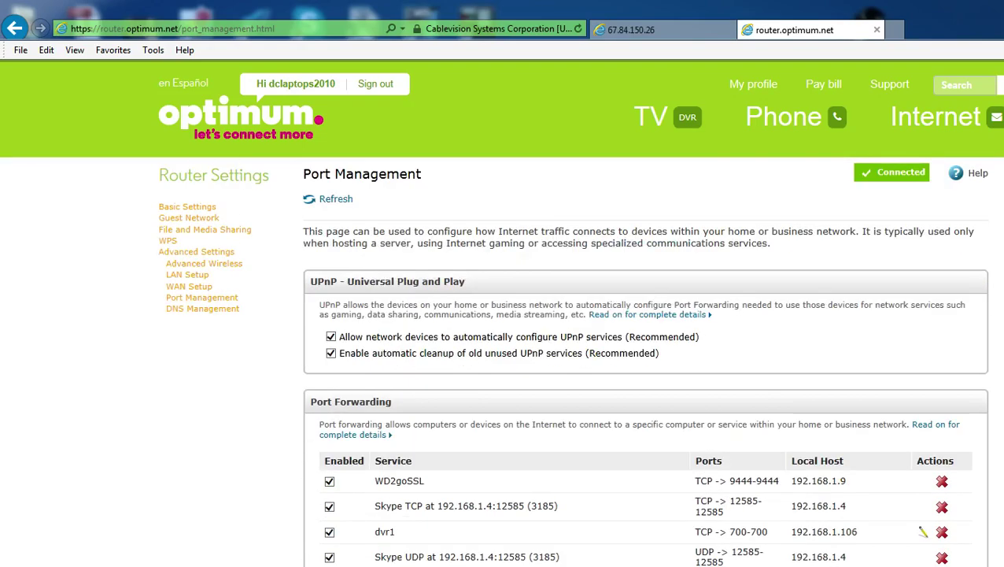
scroll(645, 354, down, 4)
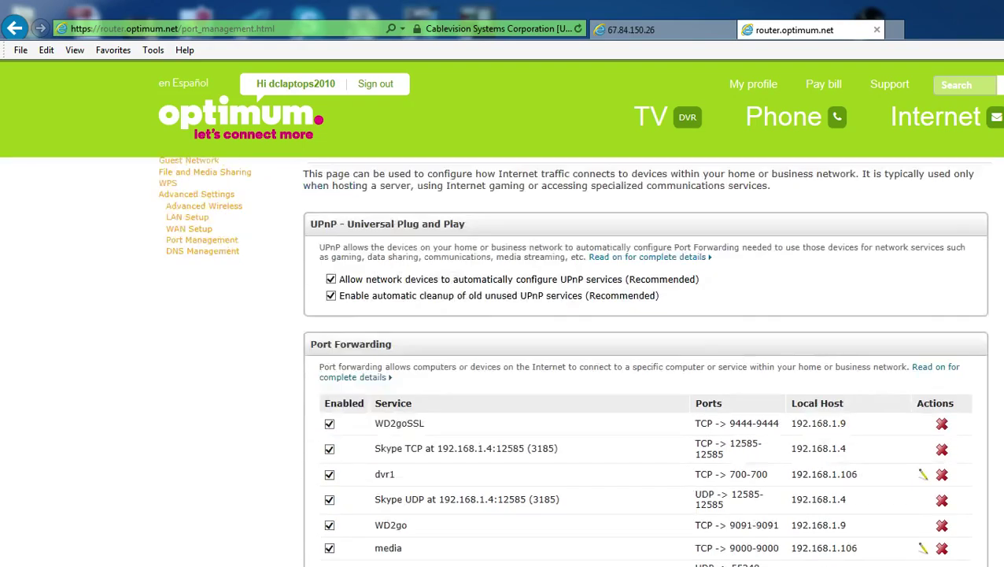
scroll(645, 354, down, 3)
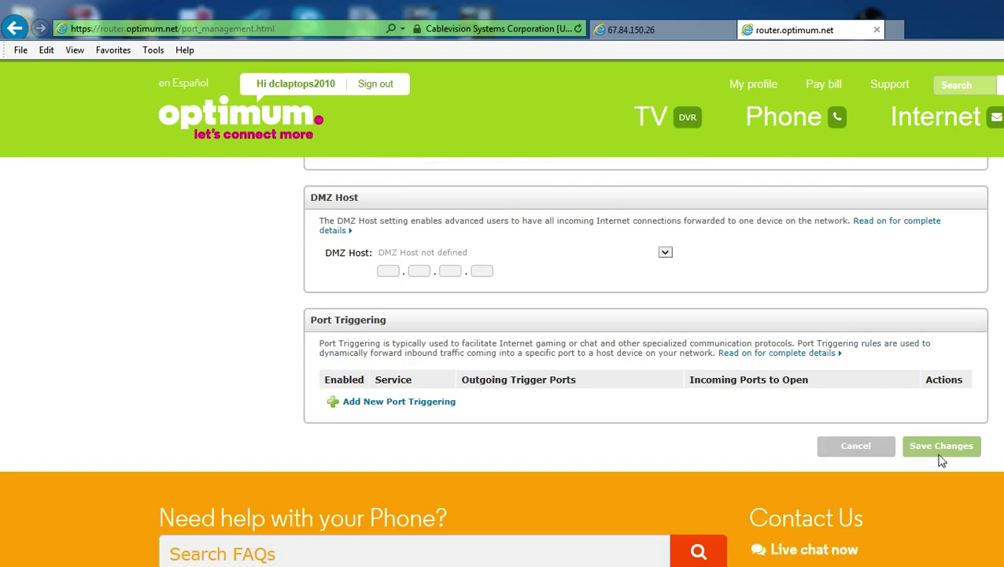
scroll(937, 393, up, 6)
scroll(646, 355, up, 1)
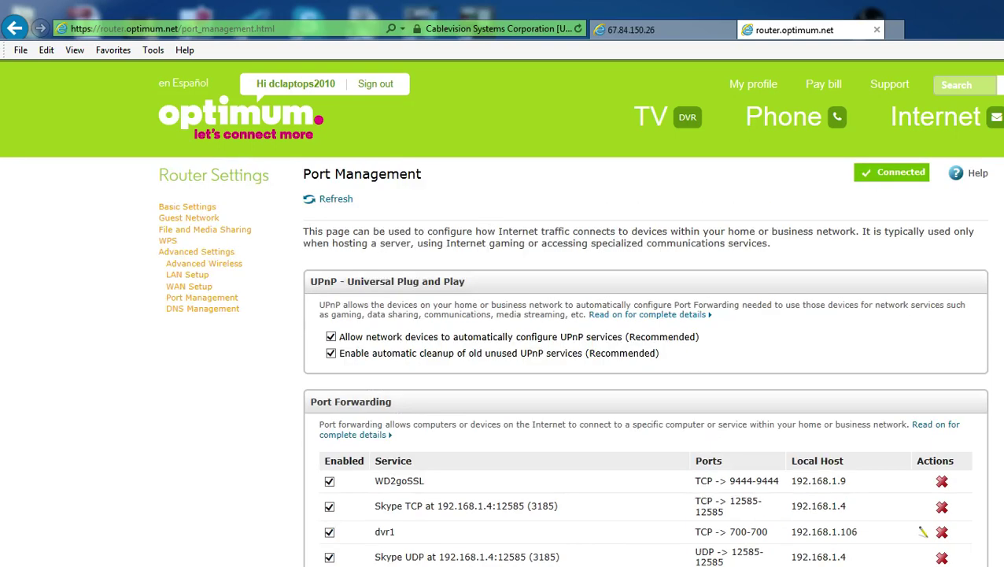
click(665, 31)
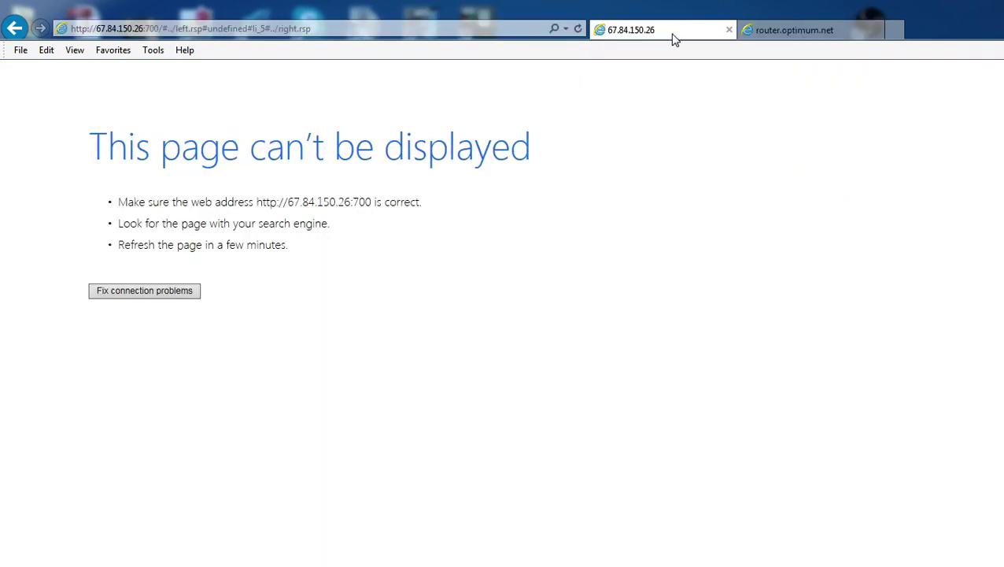
click(316, 29)
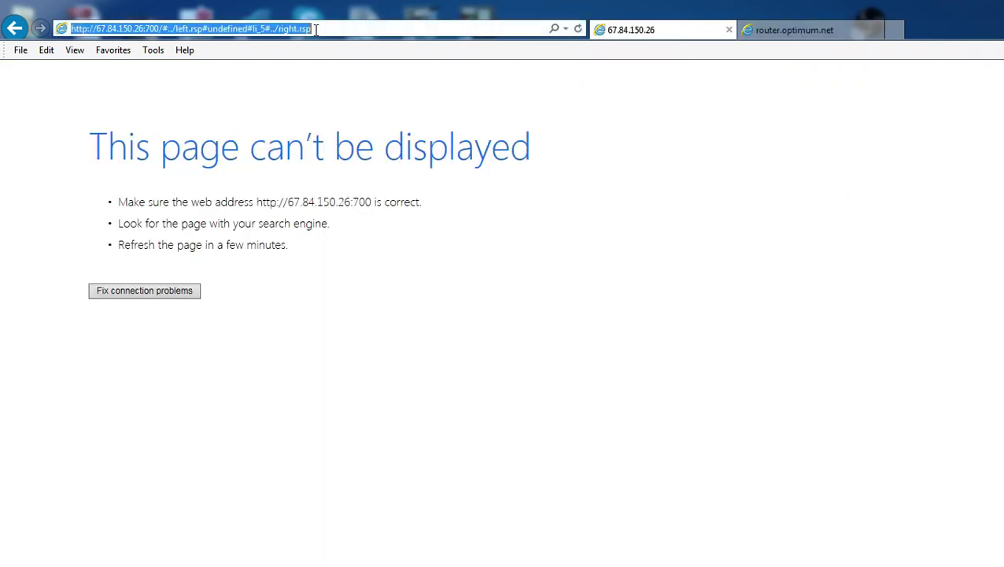
click(566, 29)
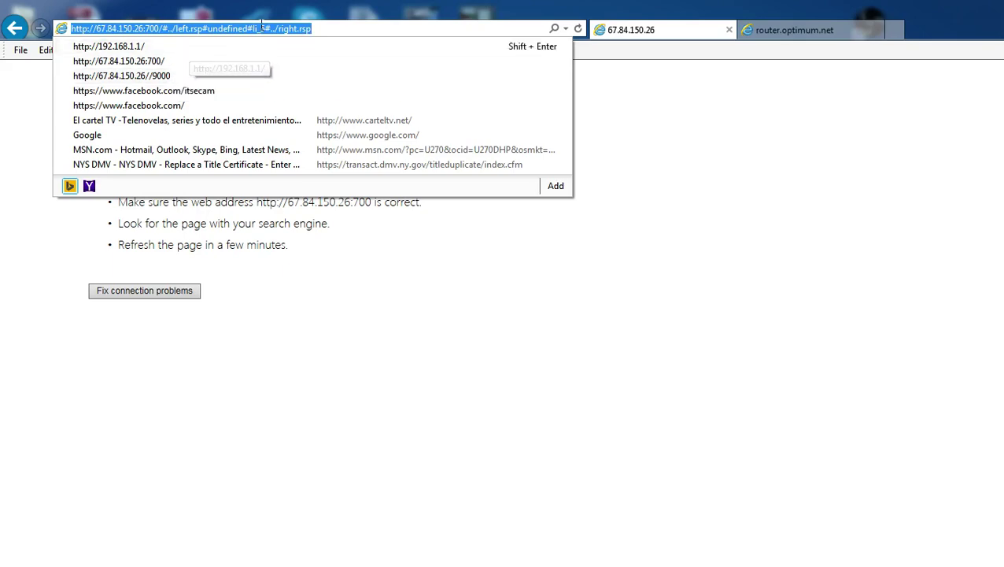
text(http://1)
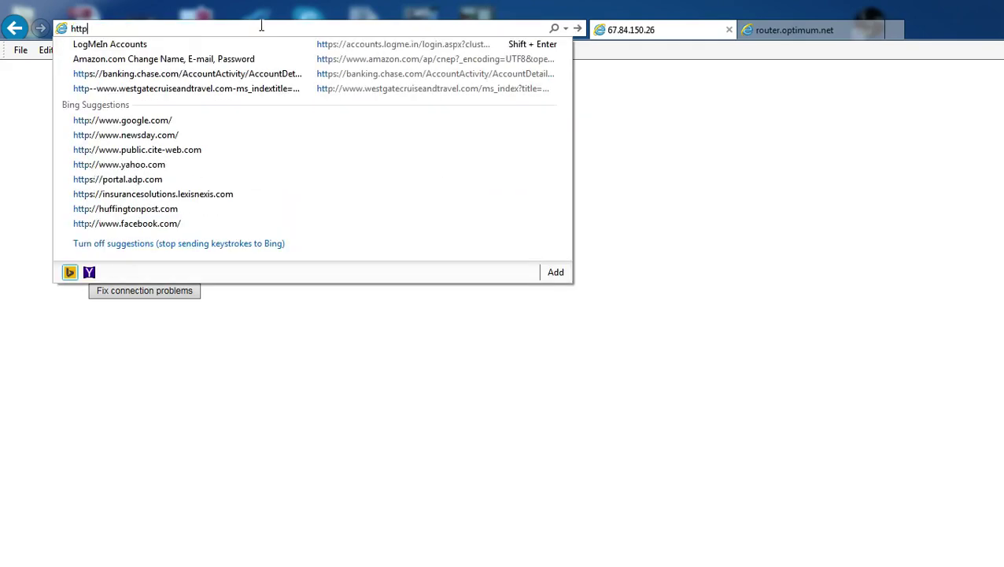
text(92.168.1)
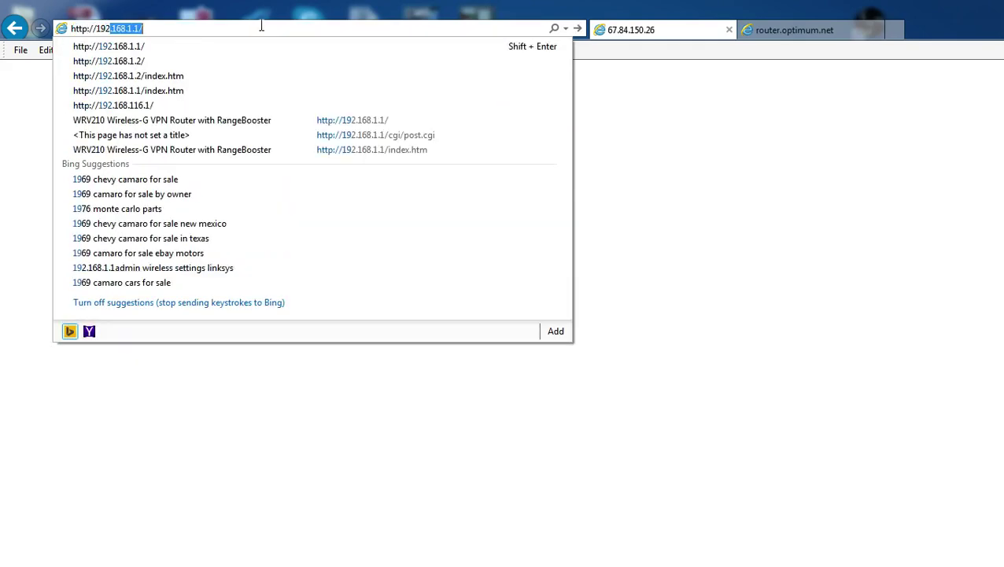
text(.)
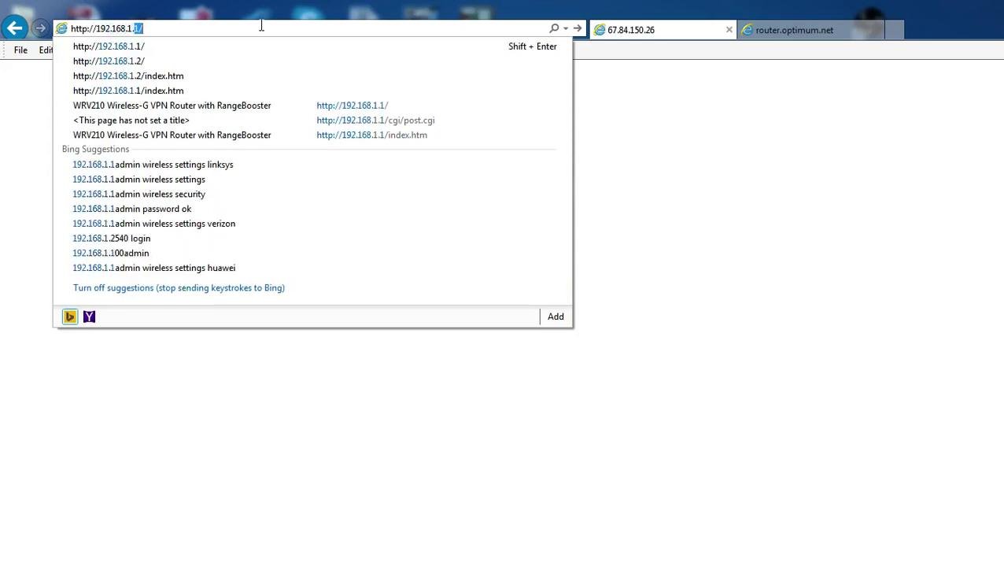
text(106)
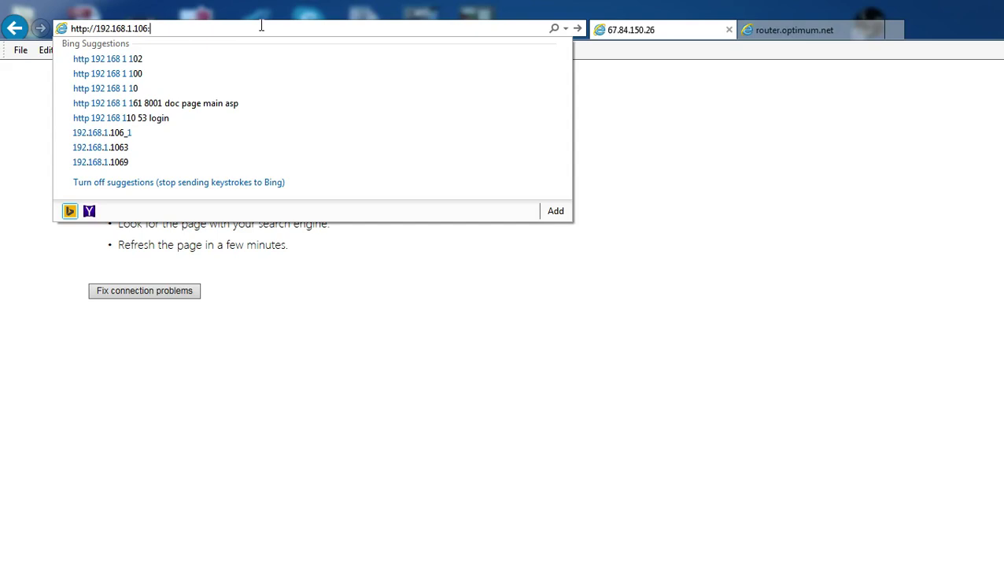
text(:700)
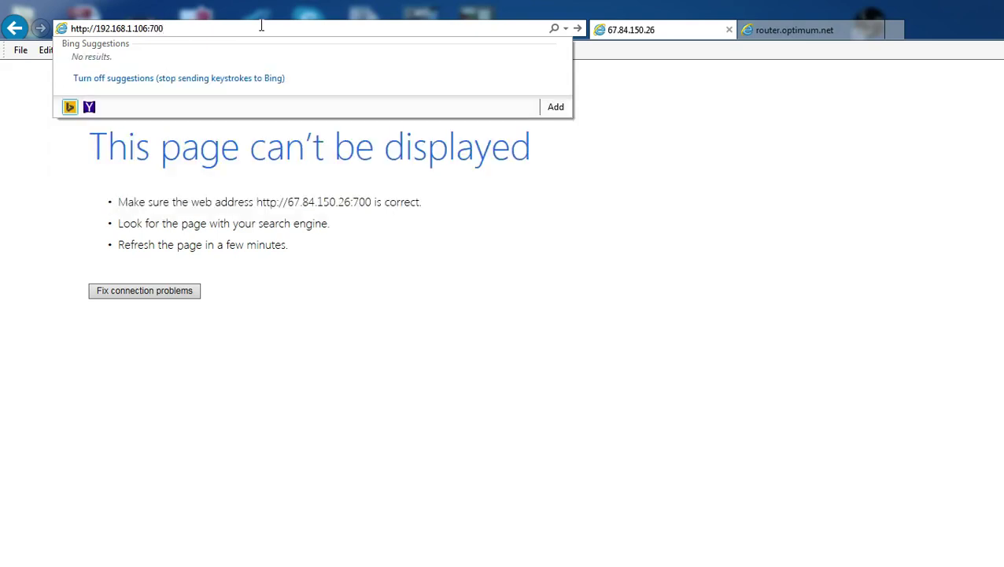
key(Return)
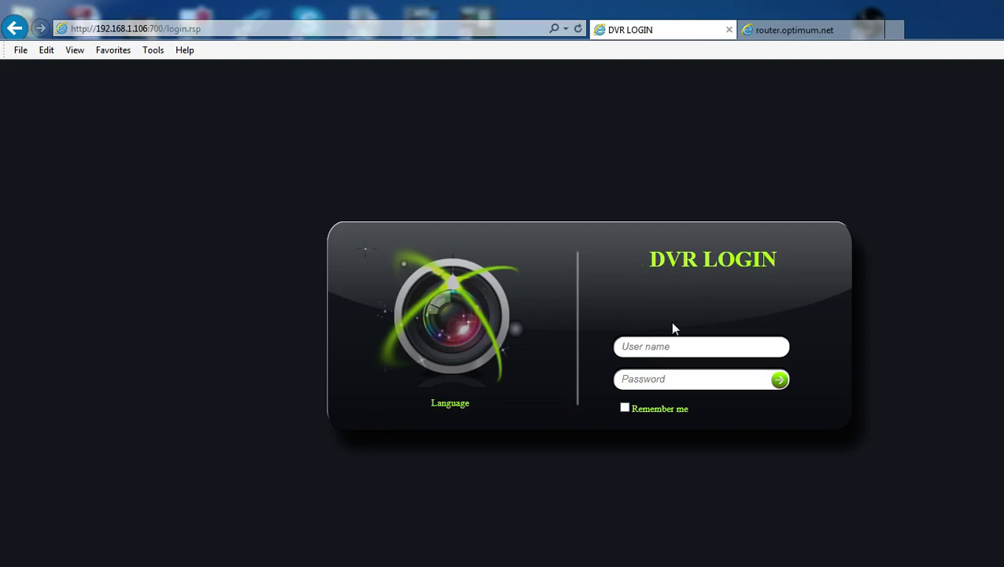
- Sign in to the View DVR web interface with the DVR user name and password
click(656, 351)
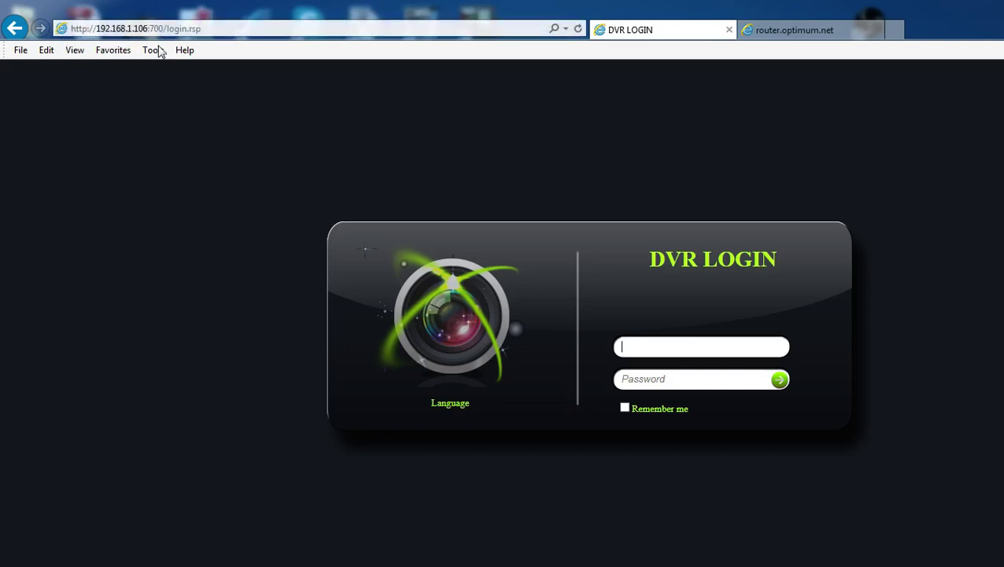
click(658, 368)
click(651, 349)
text(admin)
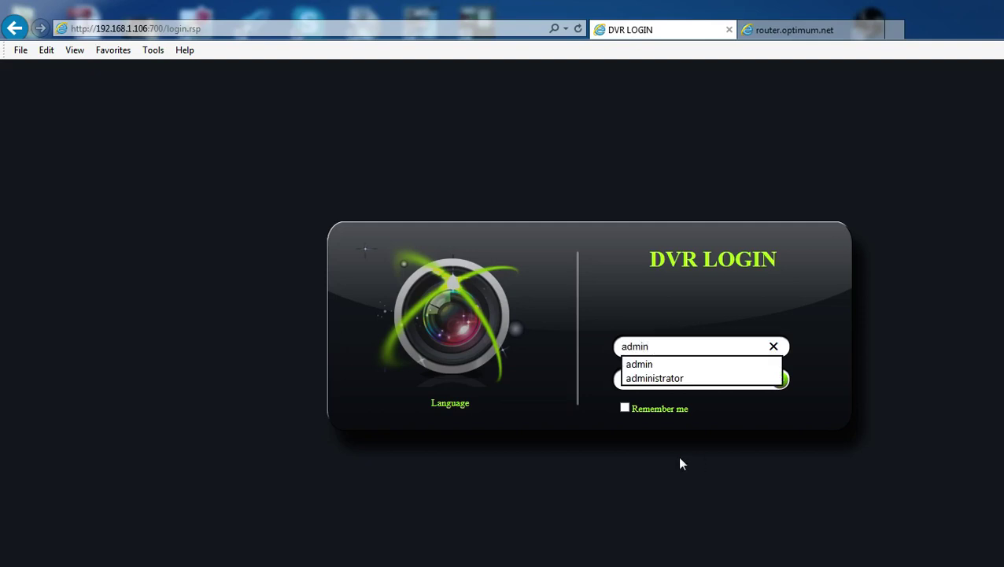
key(Tab)
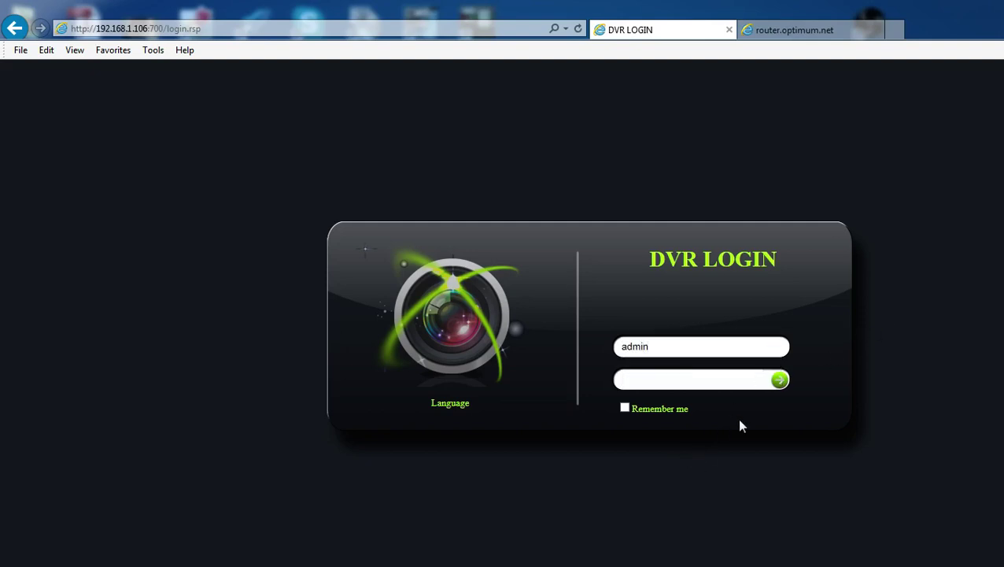
key(Return)
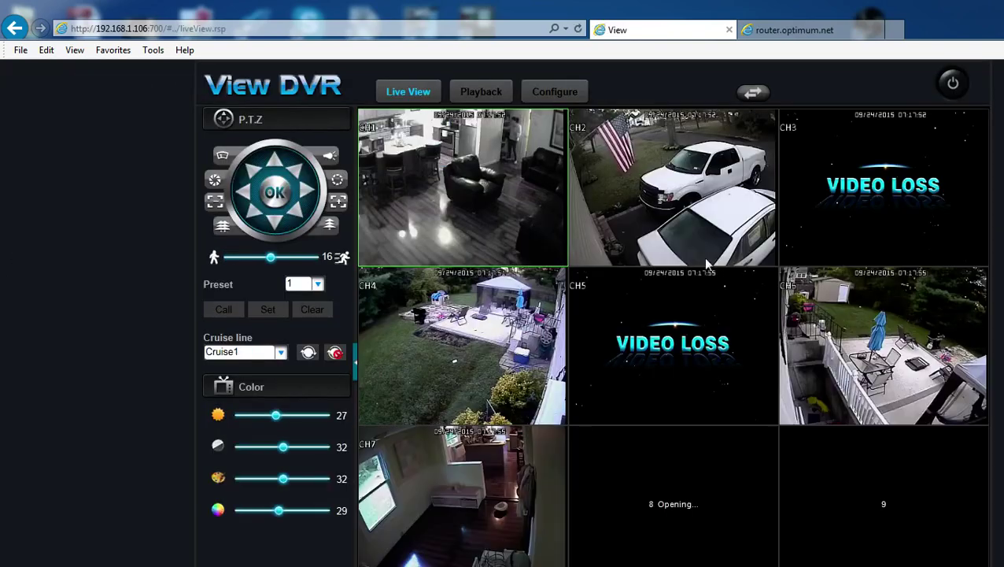
- Enlarge cameras CH1 and CH2 in turn, restoring the nine-camera grid, then return to the router tab
double_click(525, 190)
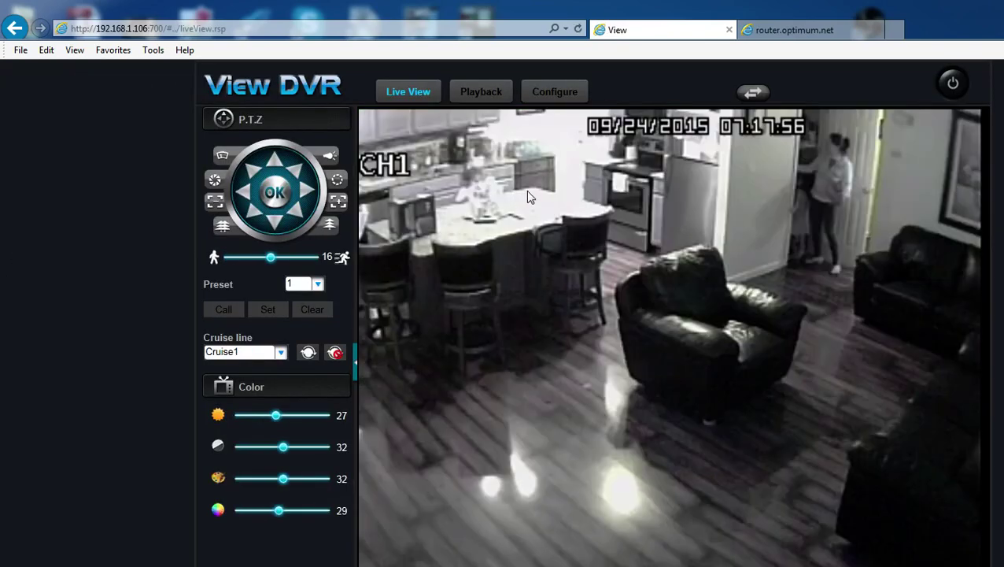
double_click(745, 255)
double_click(742, 221)
double_click(729, 228)
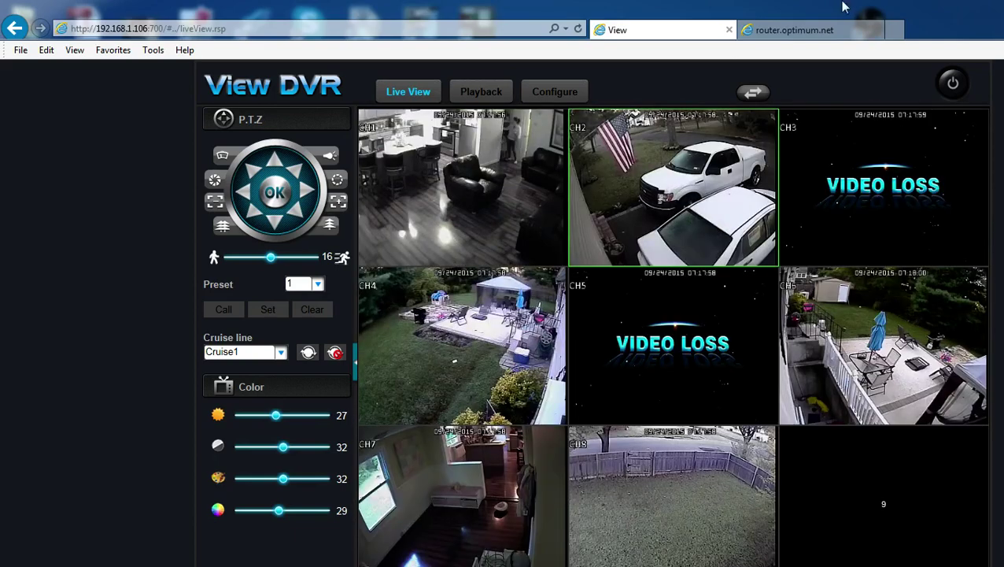
click(803, 32)
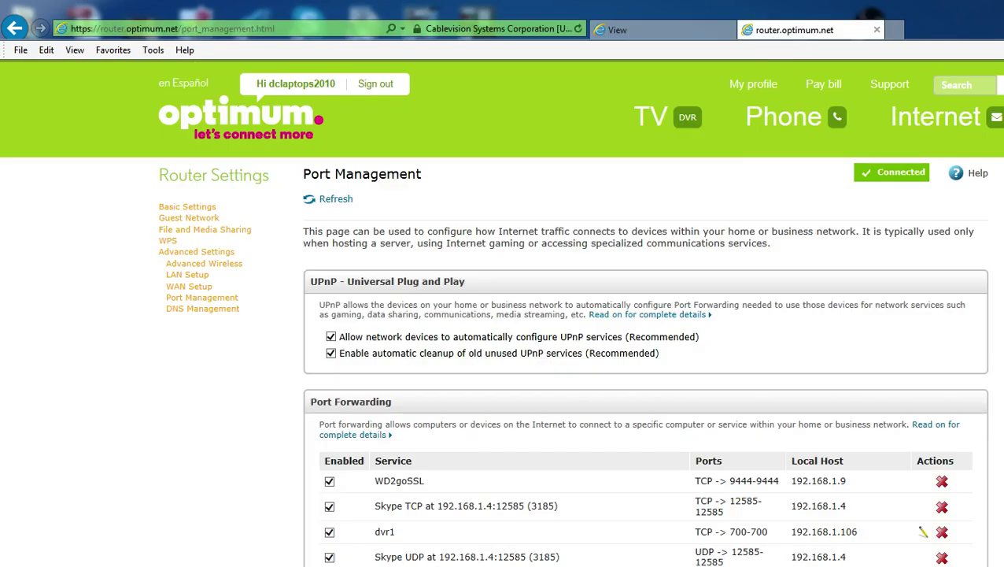
- Recheck the Port Forwarding list, then open a new tab on the MSN homepage and select its address
scroll(646, 354, down, 2)
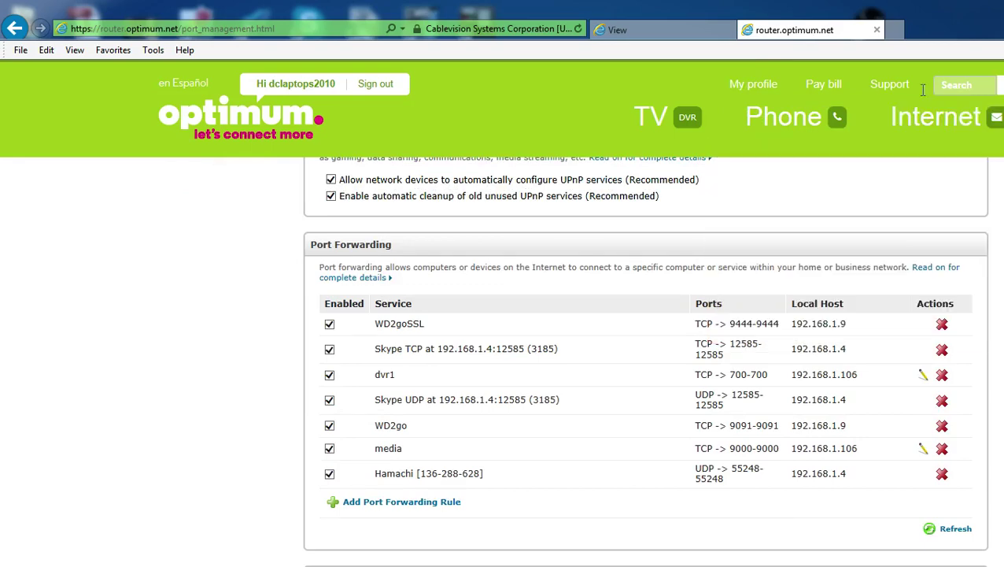
click(897, 32)
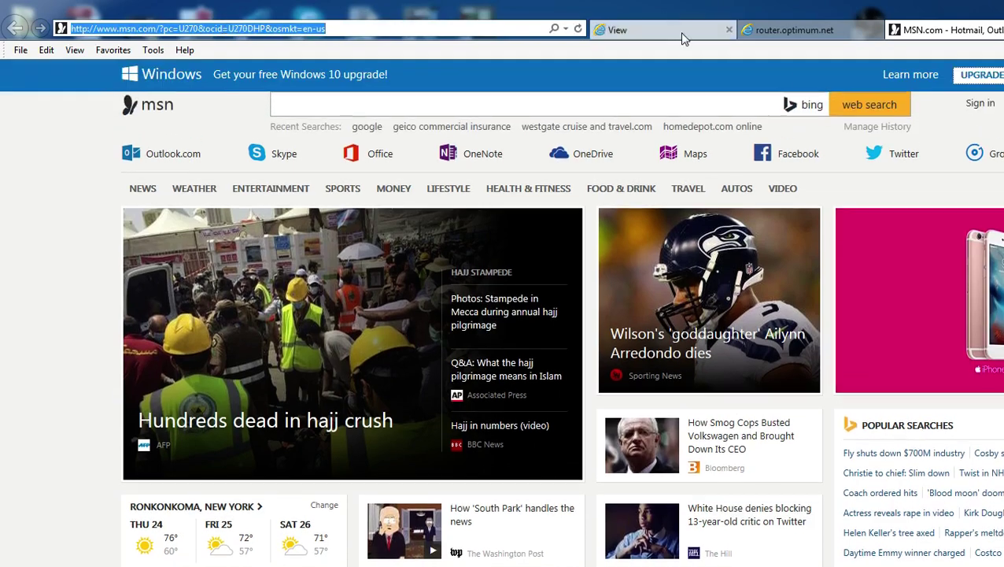
click(795, 32)
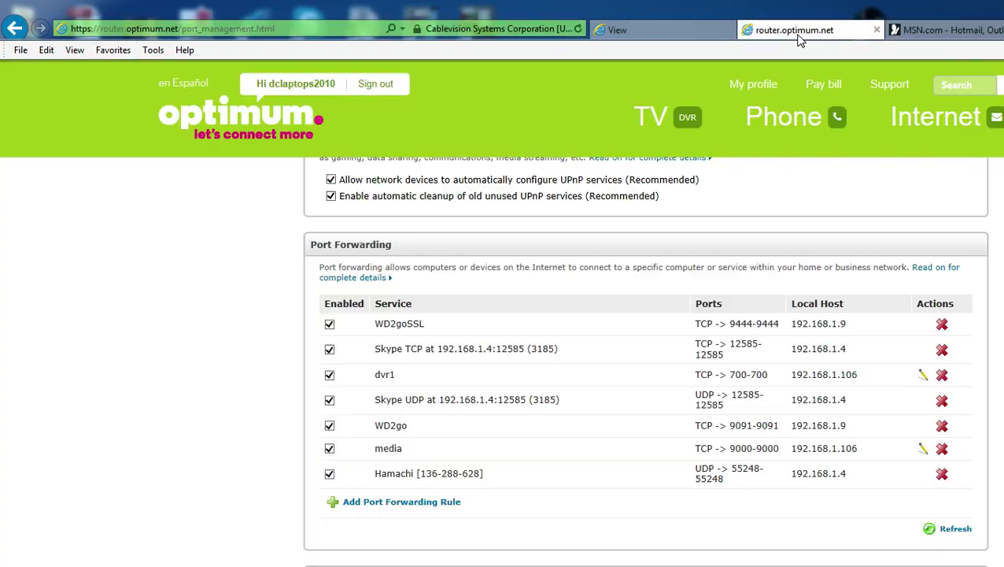
scroll(683, 416, down, 5)
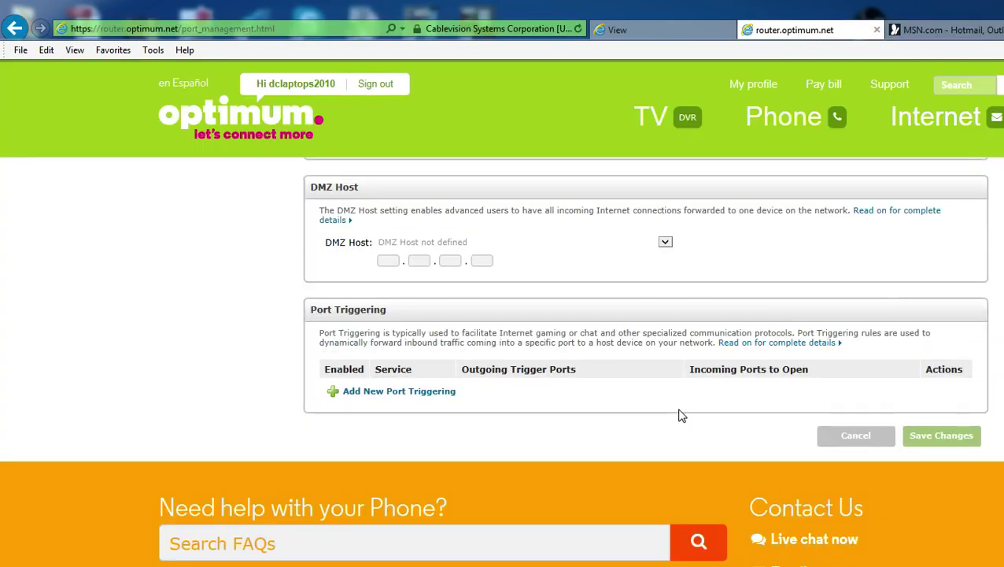
click(936, 30)
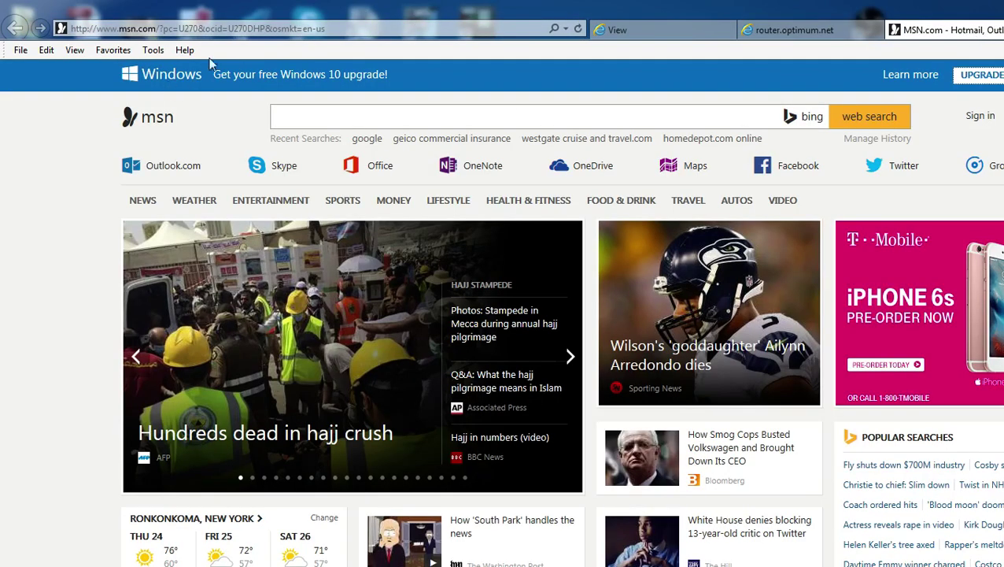
click(252, 28)
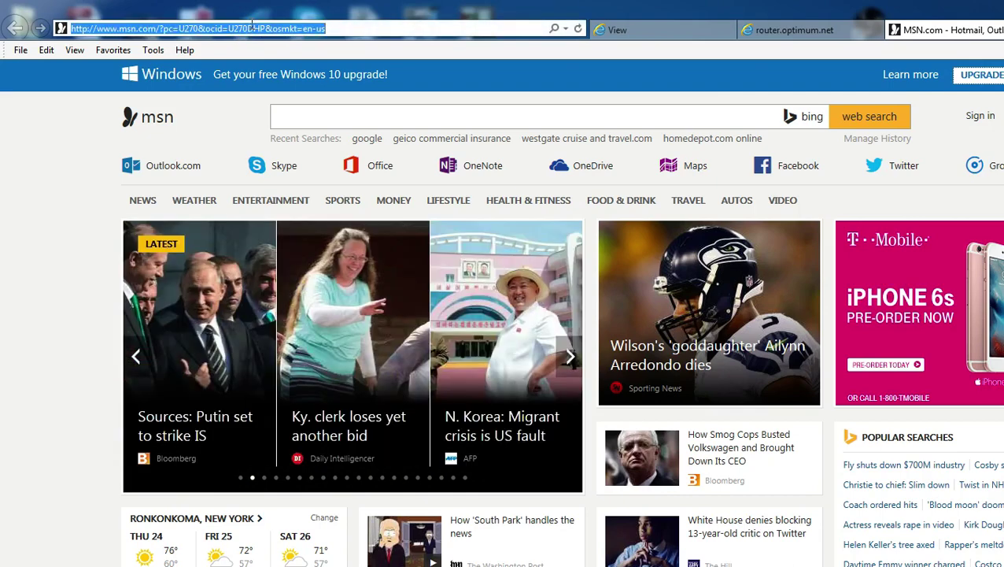